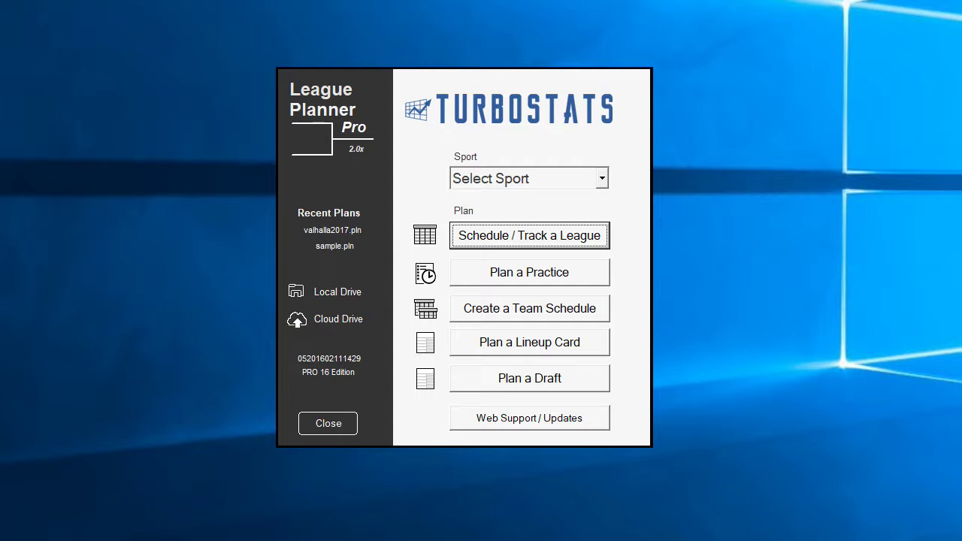
- Choose Basketball as the sport and open a new league schedule at its first team name entry
left_click(606, 182)
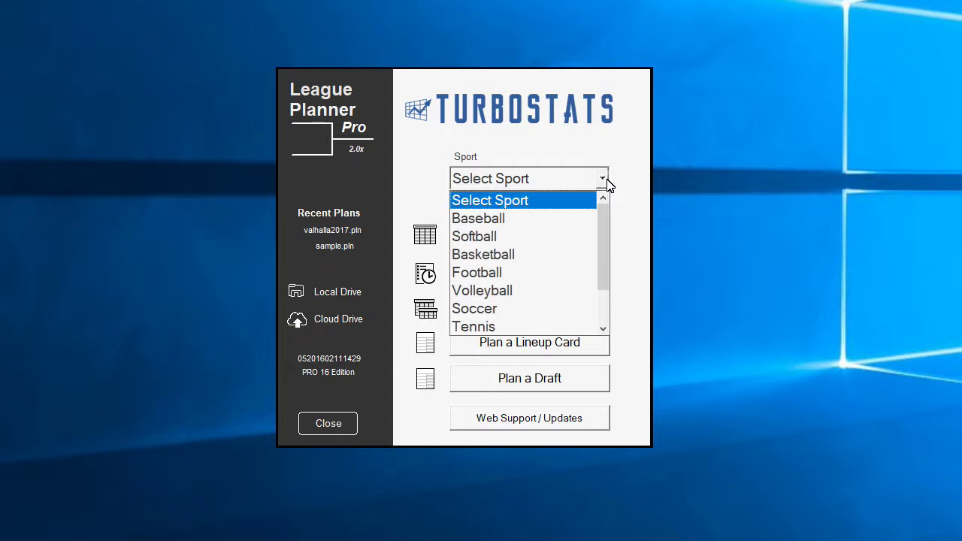
left_click(514, 257)
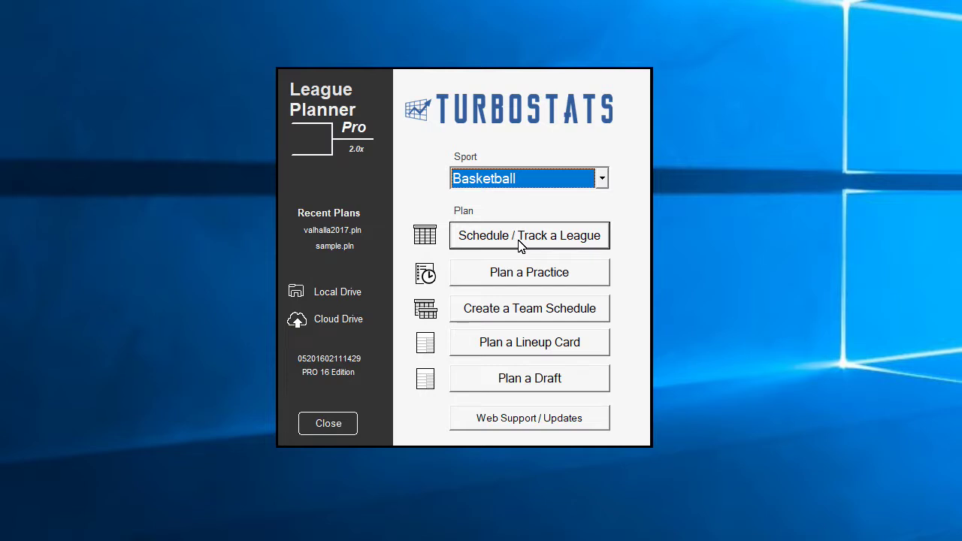
left_click(518, 242)
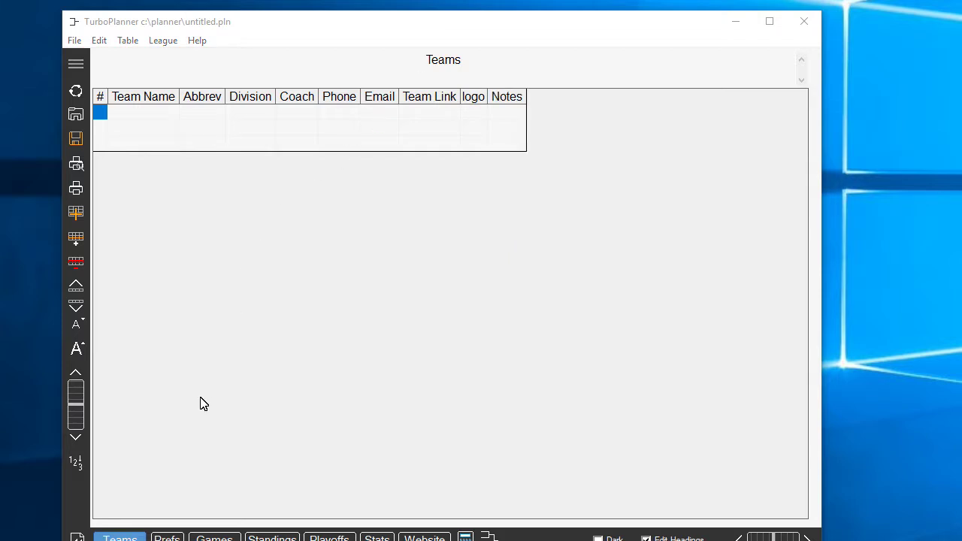
left_click(147, 119)
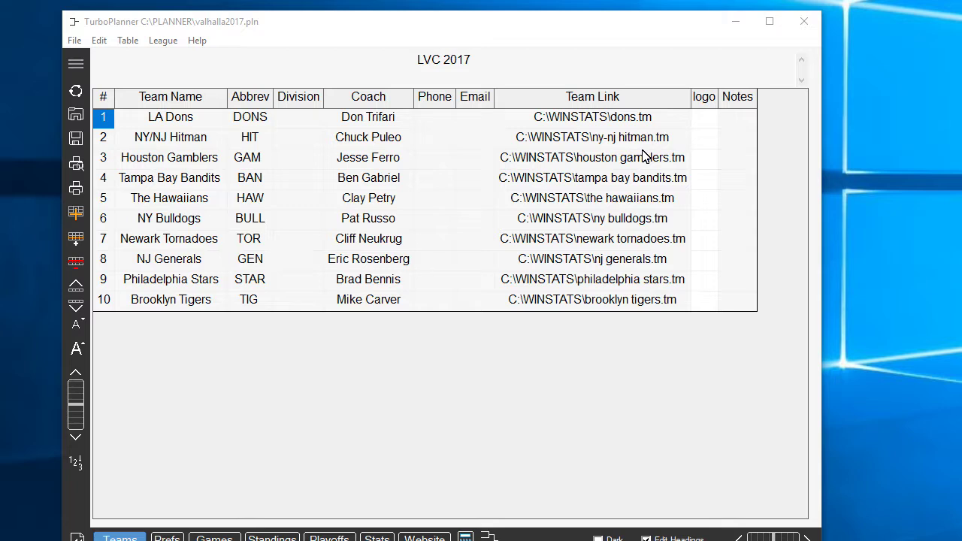
- Assign dons_logo.jpg from the recaps folder as the logo of the LA Dons
double_click(705, 120)
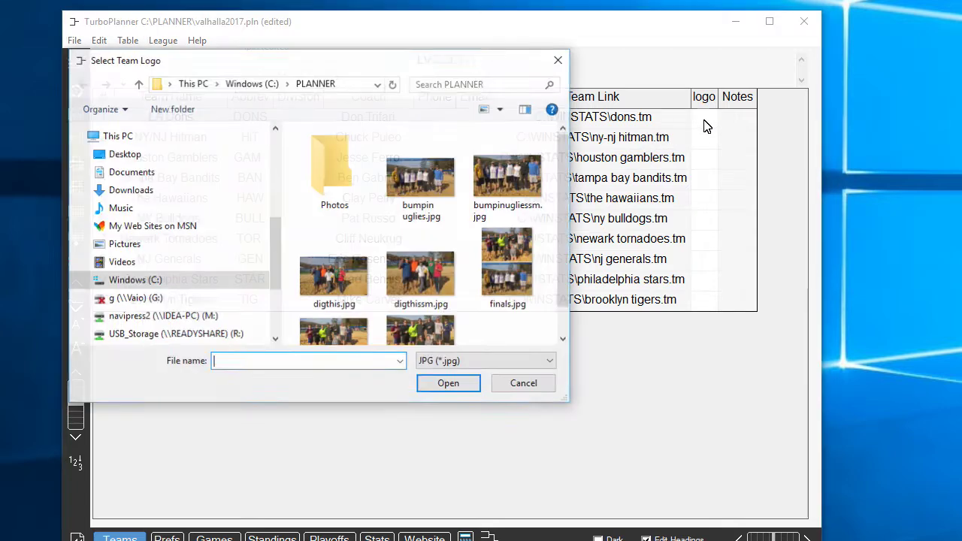
double_click(335, 180)
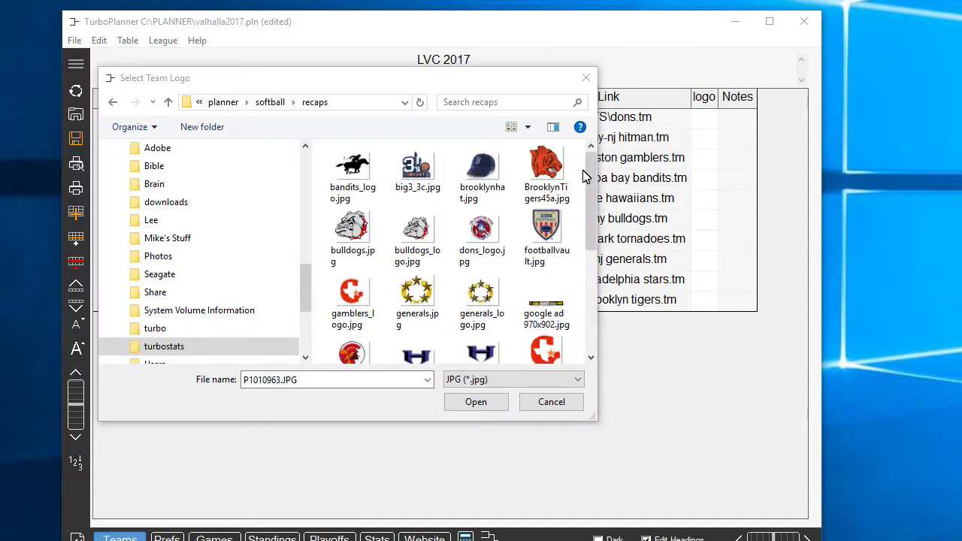
left_click(482, 233)
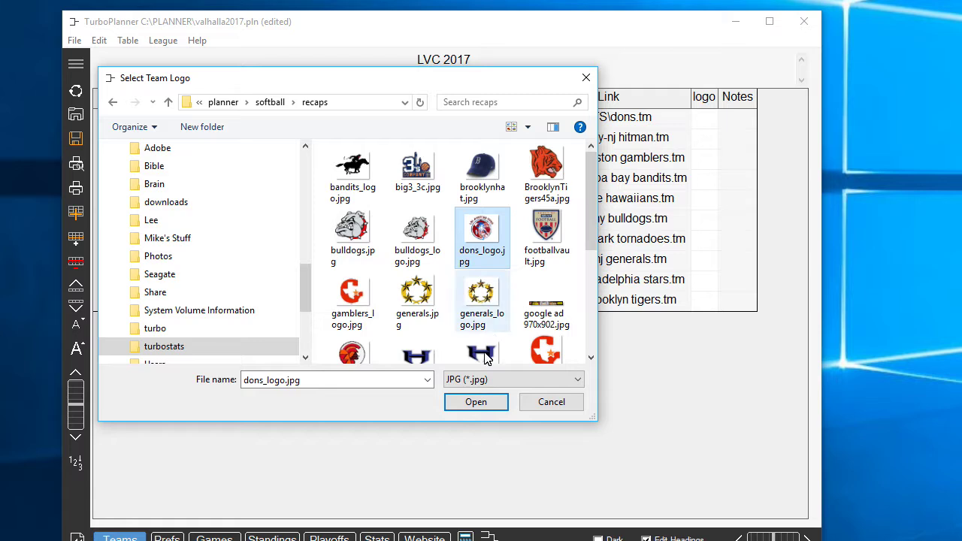
left_click(474, 403)
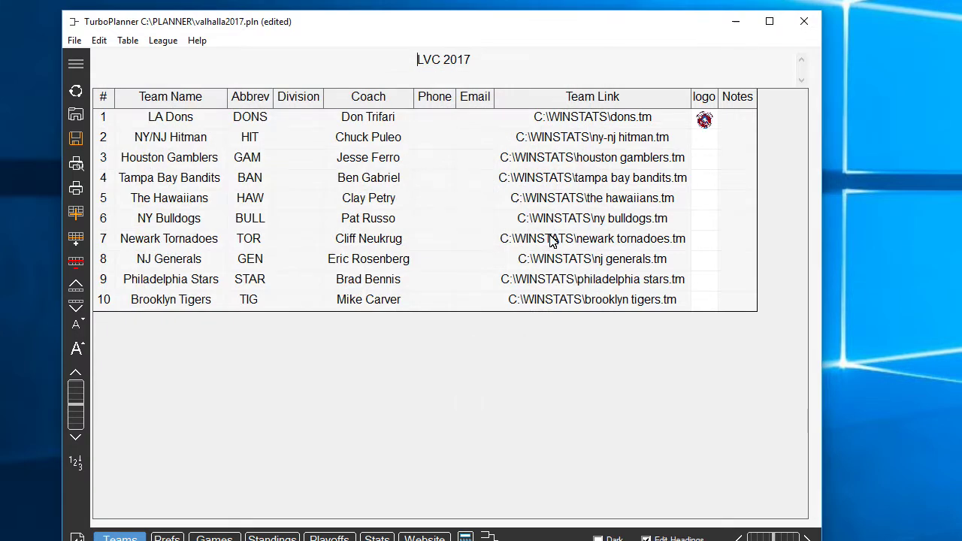
- Assign hitman.jpg as the logo of the NY/NJ Hitman team
left_click(704, 143)
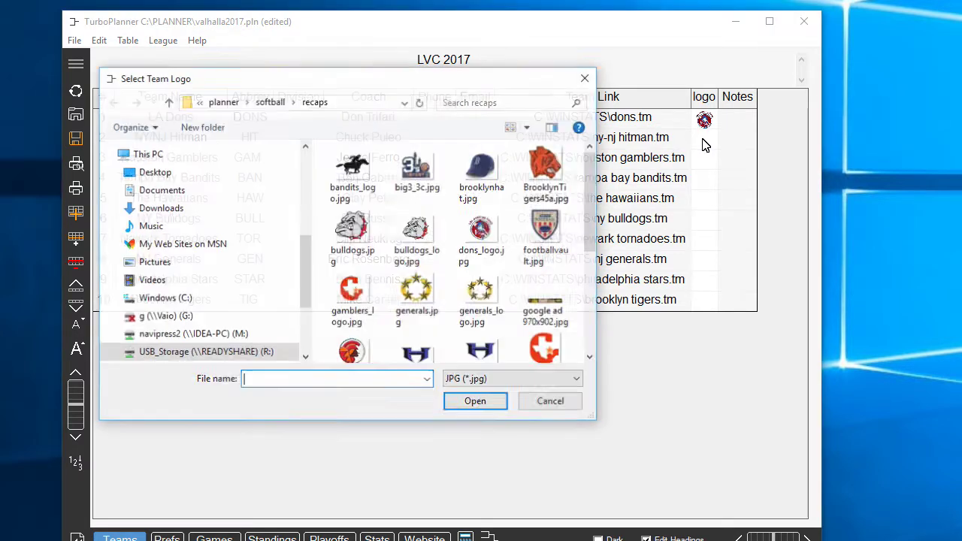
left_click_drag(594, 188, 592, 212)
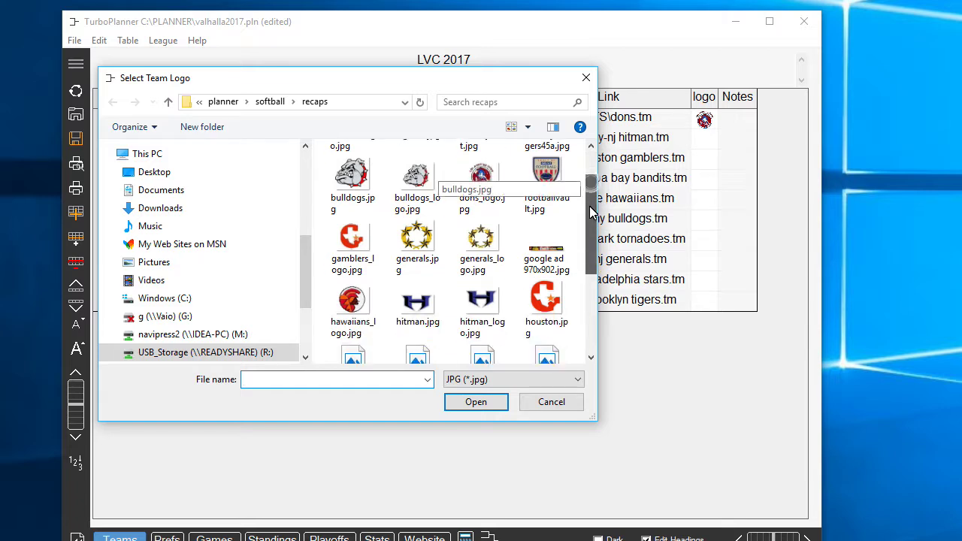
left_click(418, 305)
left_click(476, 403)
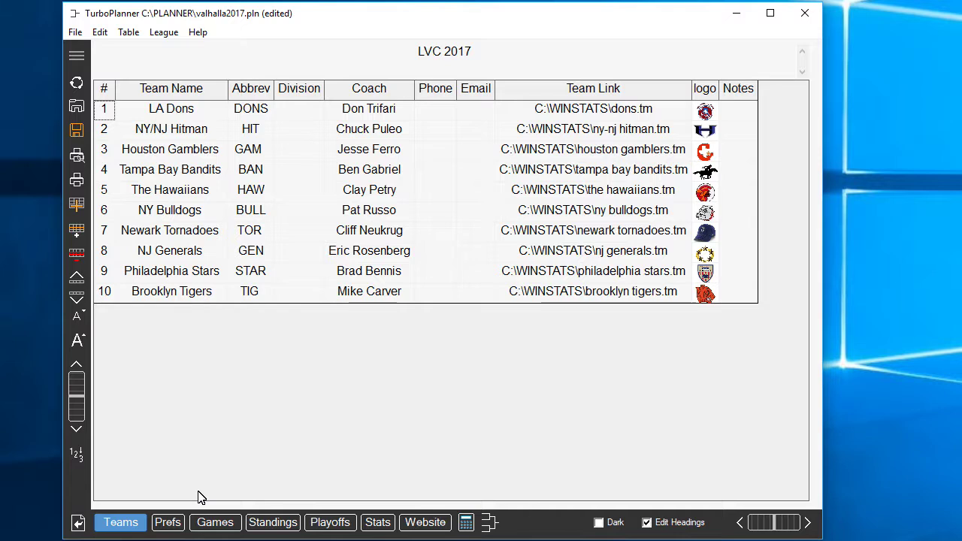
- In the schedule preferences, try the tournament format and return to scheduling by number of times teams play each other, 2 in division
left_click(173, 527)
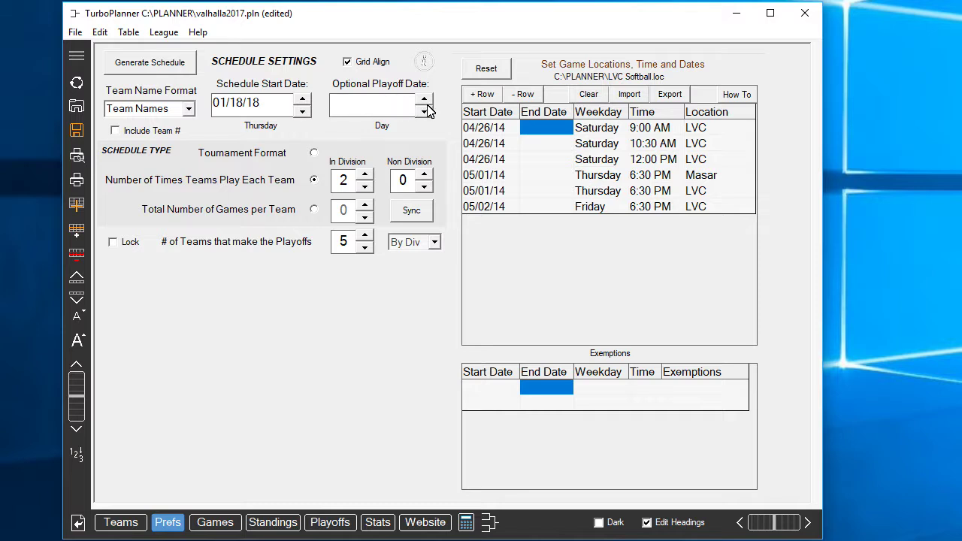
left_click(365, 175)
left_click(365, 176)
left_click(365, 186)
left_click(365, 186)
left_click(315, 154)
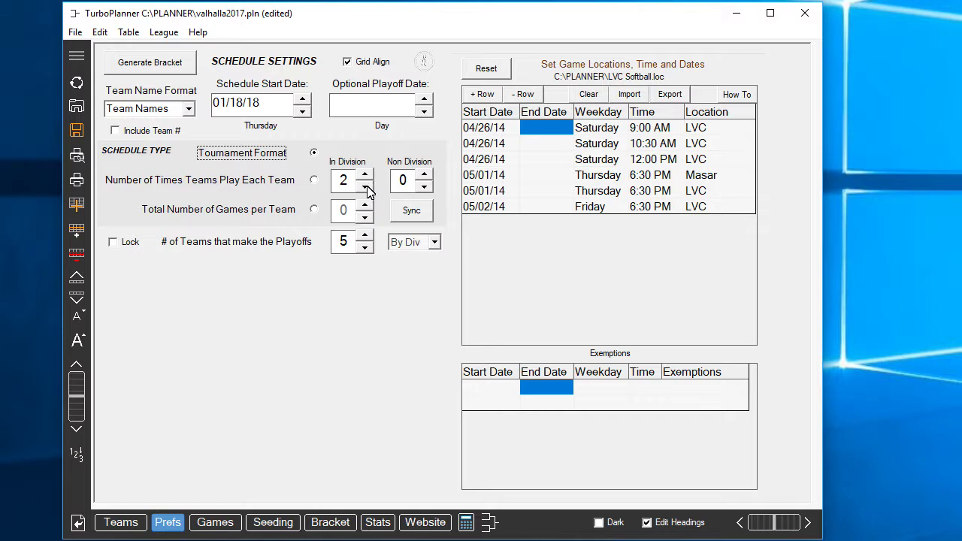
left_click(314, 181)
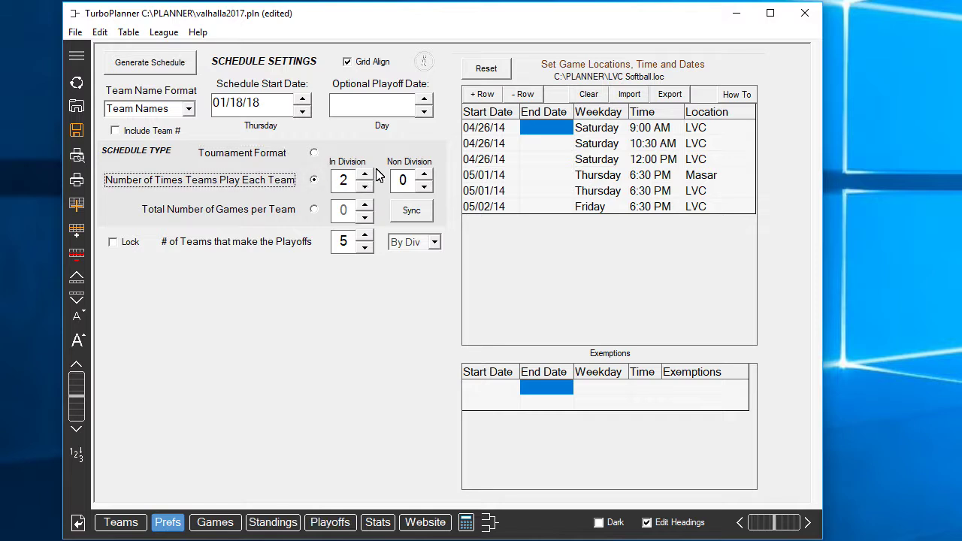
- Try a non-division value of 1, check the divisions in the team list, and return the value to 0
left_click(424, 175)
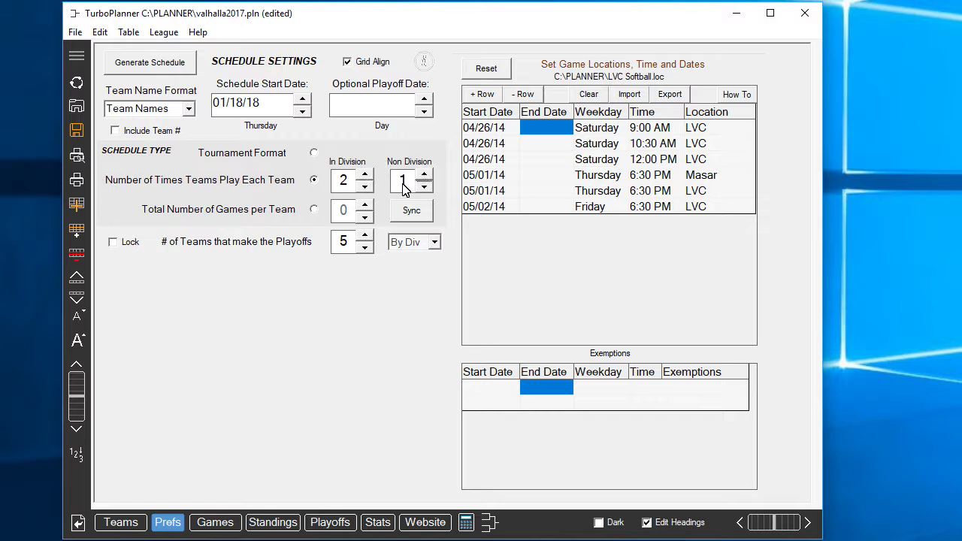
left_click(121, 522)
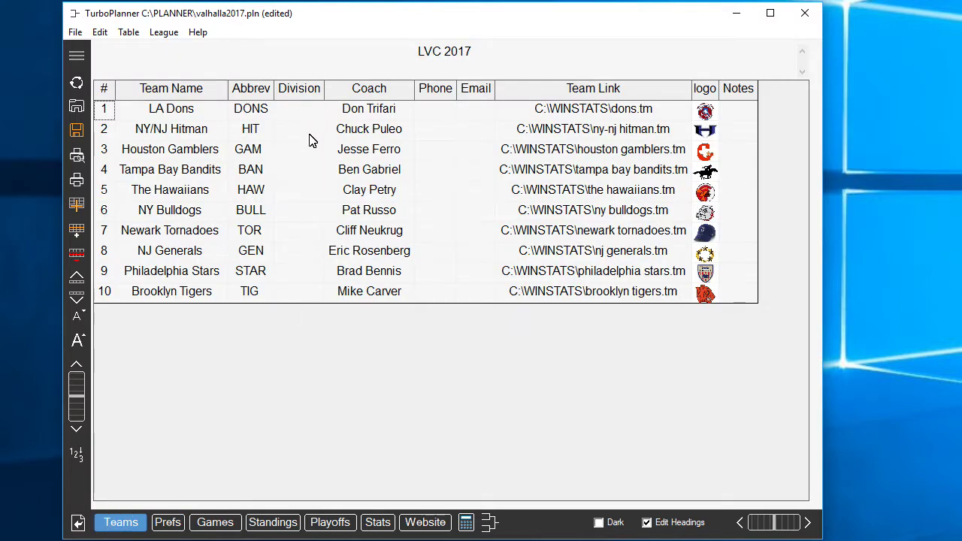
left_click(171, 522)
left_click(424, 186)
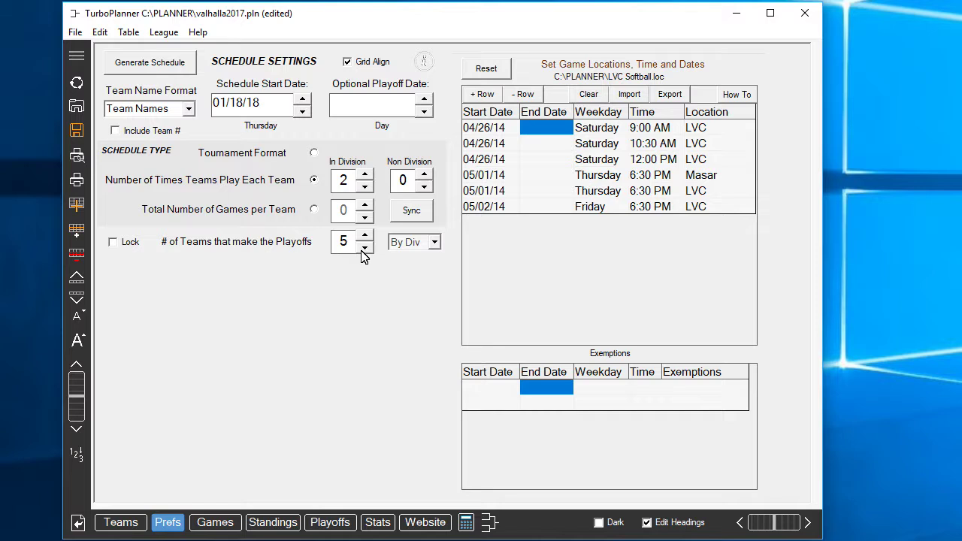
- Set the playoff teams to be taken from All rather than by division
left_click(434, 243)
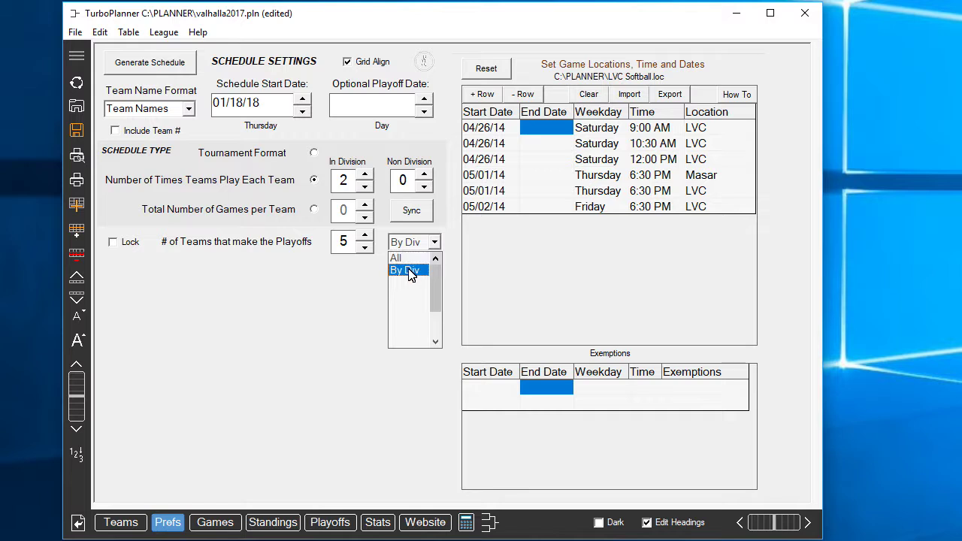
left_click(406, 270)
left_click(436, 245)
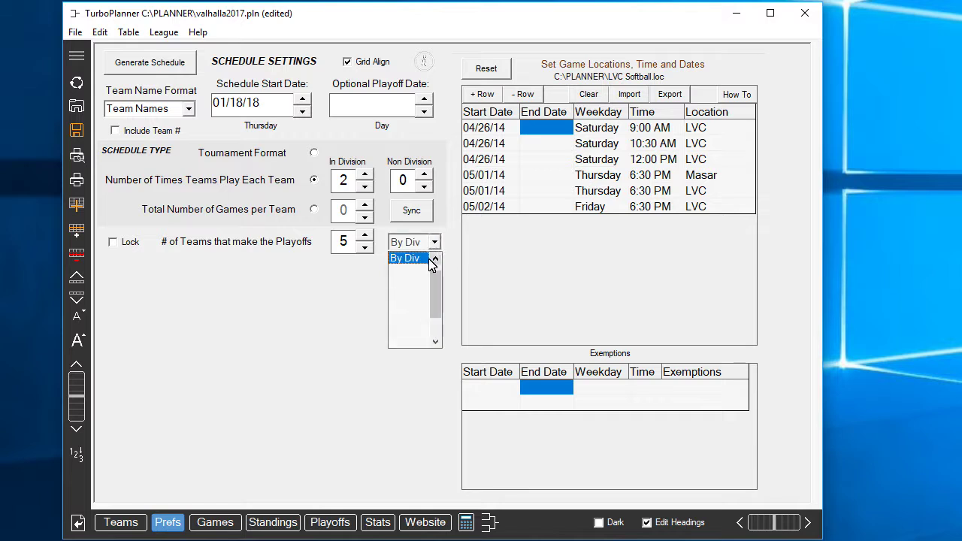
left_click(410, 256)
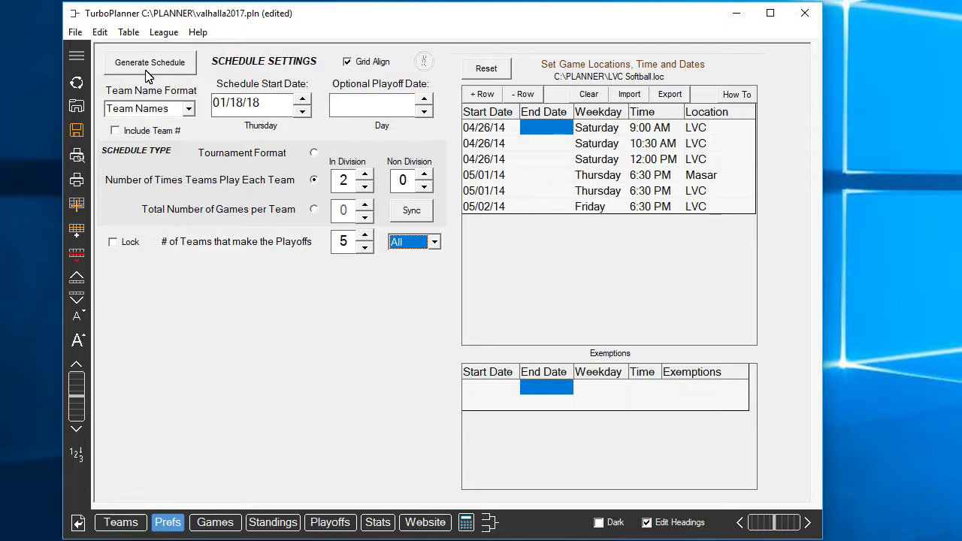
- In the games schedule, enter a score of 2 for LA Dons and 3 for NY Bulldogs in game 11
left_click(217, 526)
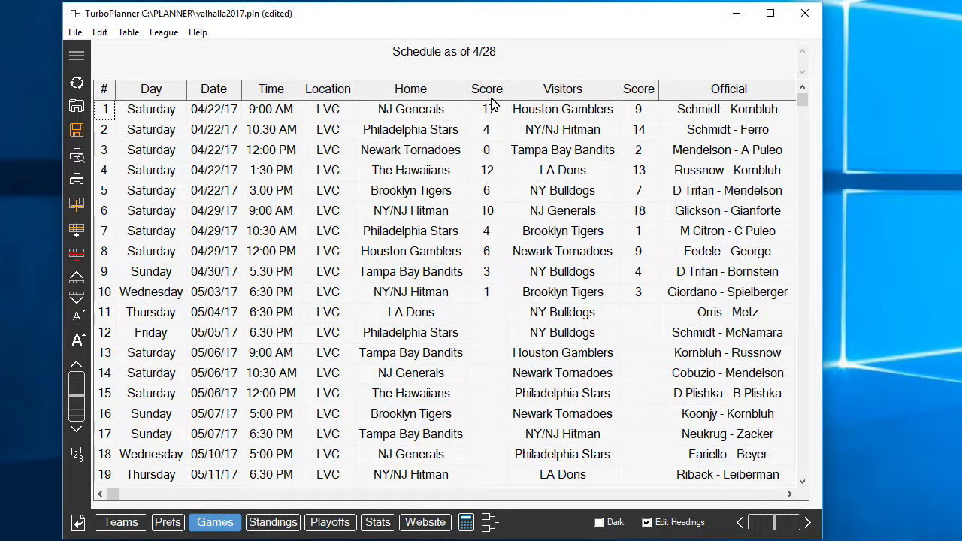
left_click(490, 314)
left_click(509, 309)
left_click(513, 310)
left_click(638, 314)
left_click(667, 309)
left_click(668, 309)
left_click(668, 309)
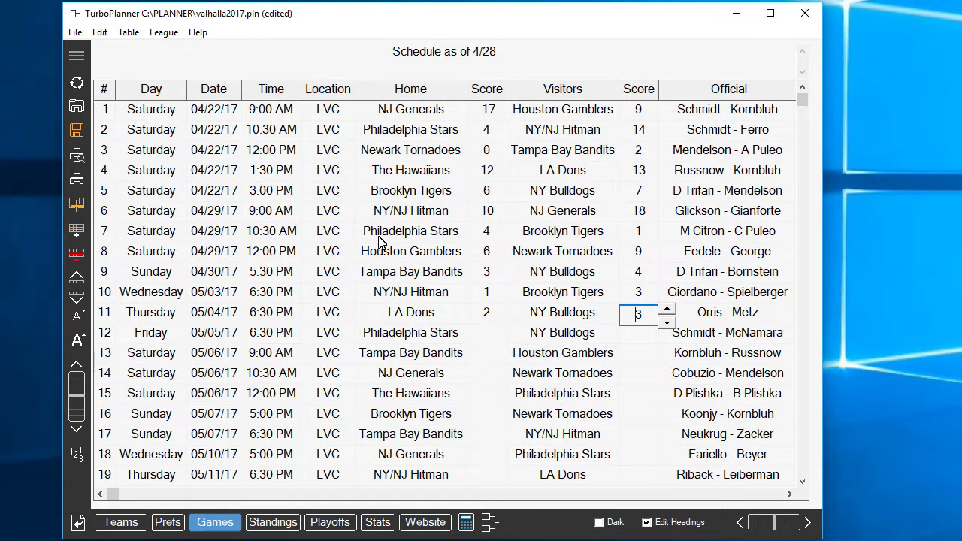
- Update the standings with the new game scores and view the playoff bracket
left_click(274, 523)
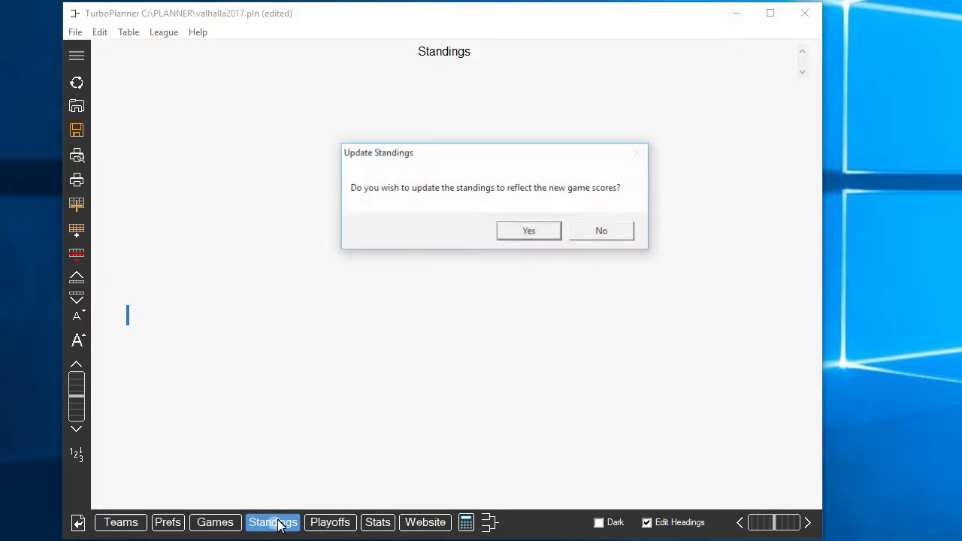
left_click(529, 234)
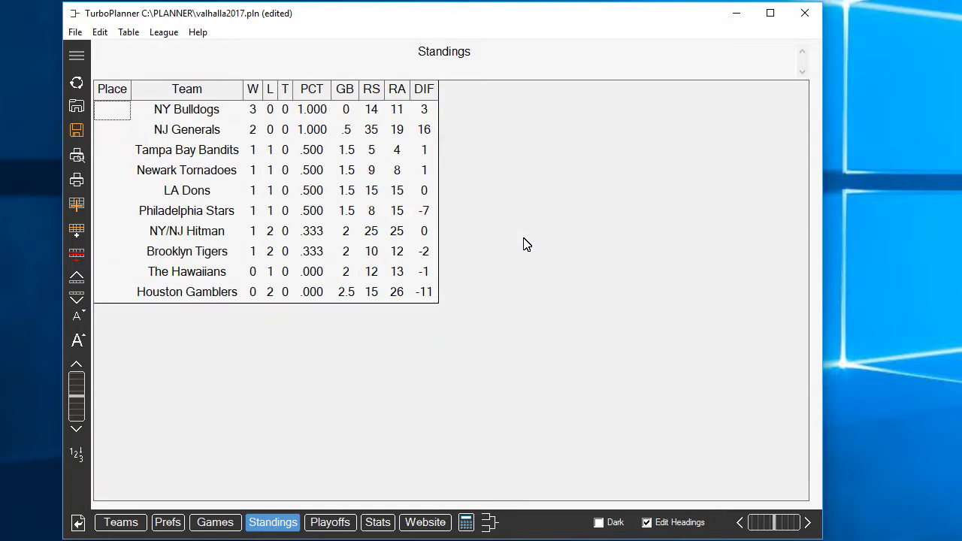
left_click(332, 520)
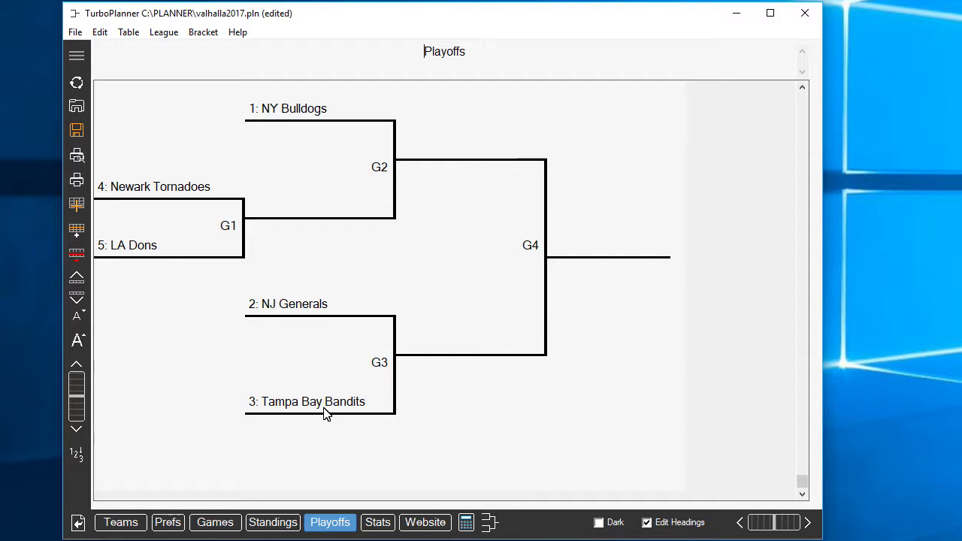
- Open the links and sync settings of the league website
left_click(423, 522)
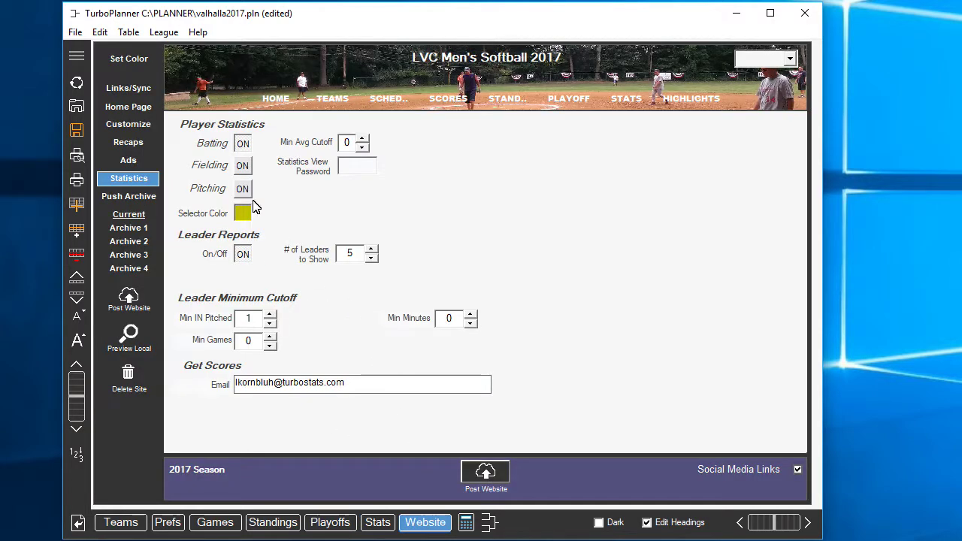
left_click(142, 89)
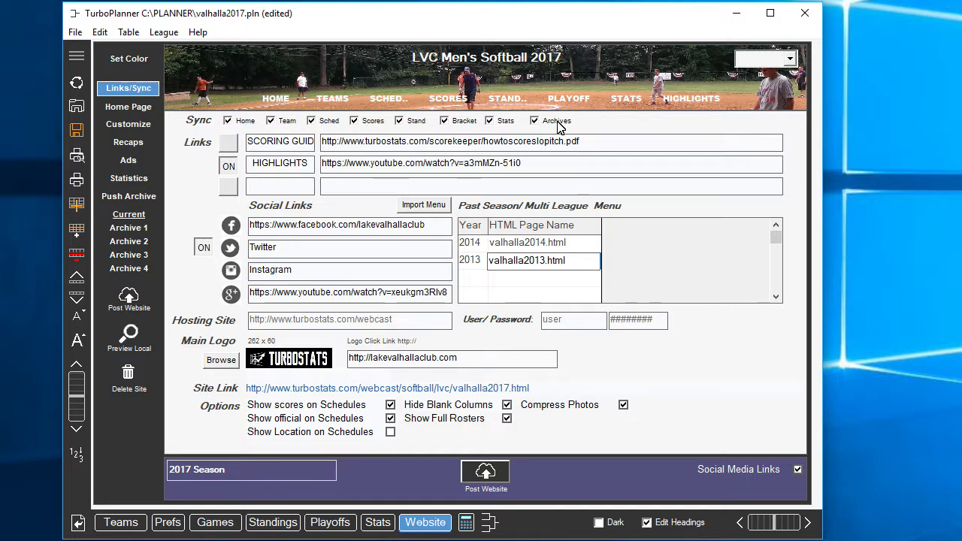
- Try turning off website syncing for Team and Sched, and turn both back on
left_click(272, 121)
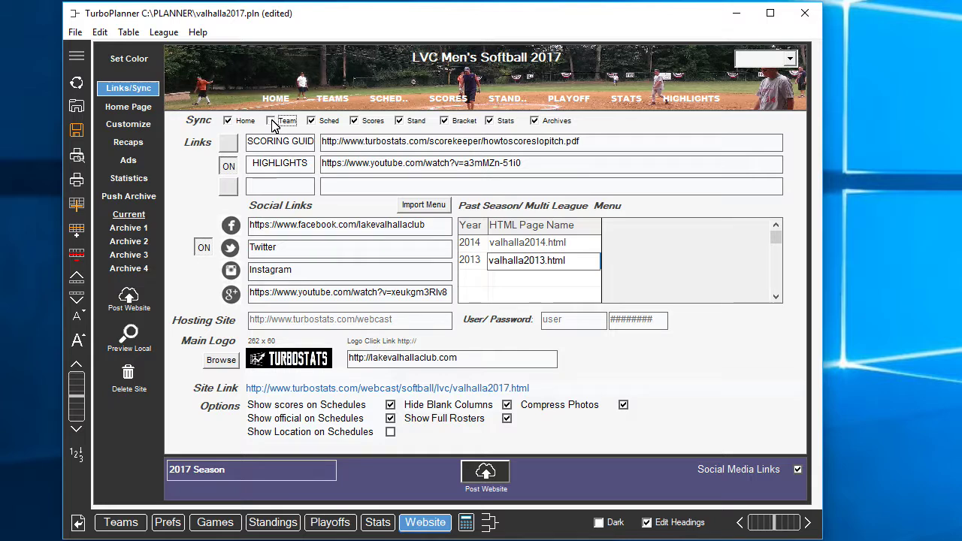
left_click(324, 125)
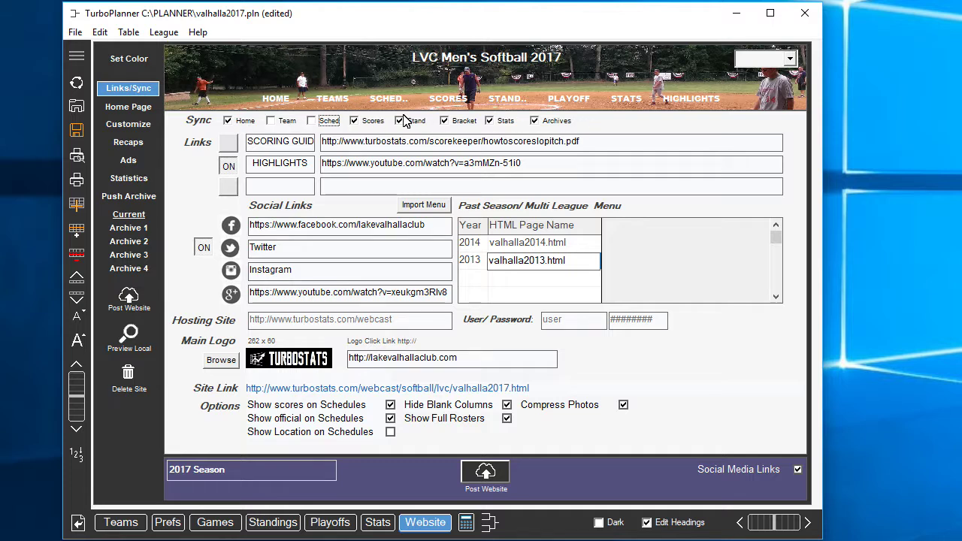
left_click(289, 125)
left_click(311, 121)
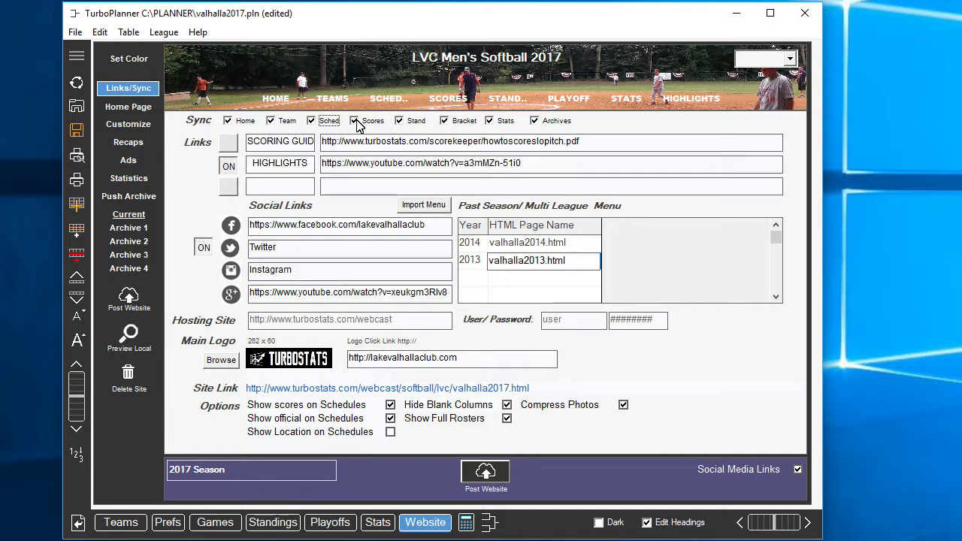
- Change the news heading on the website's home page to "This Weeks Headlines"
left_click(130, 106)
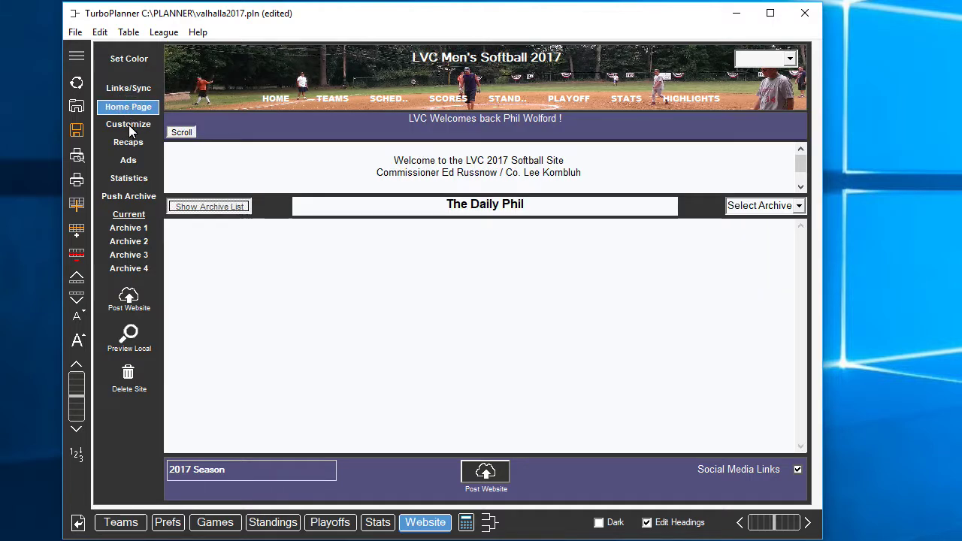
left_click_drag(391, 161, 611, 181)
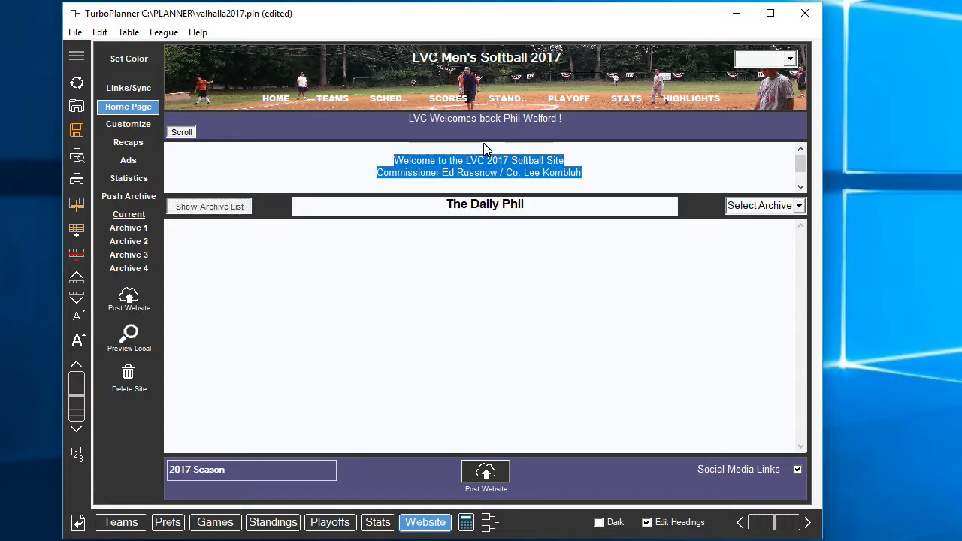
left_click(414, 63)
left_click_drag(414, 62, 578, 65)
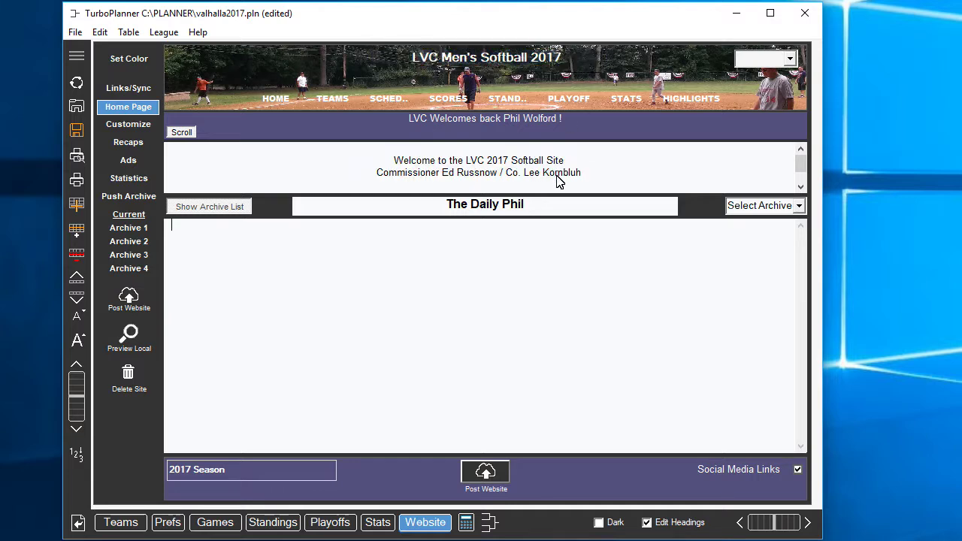
left_click_drag(449, 209, 548, 209)
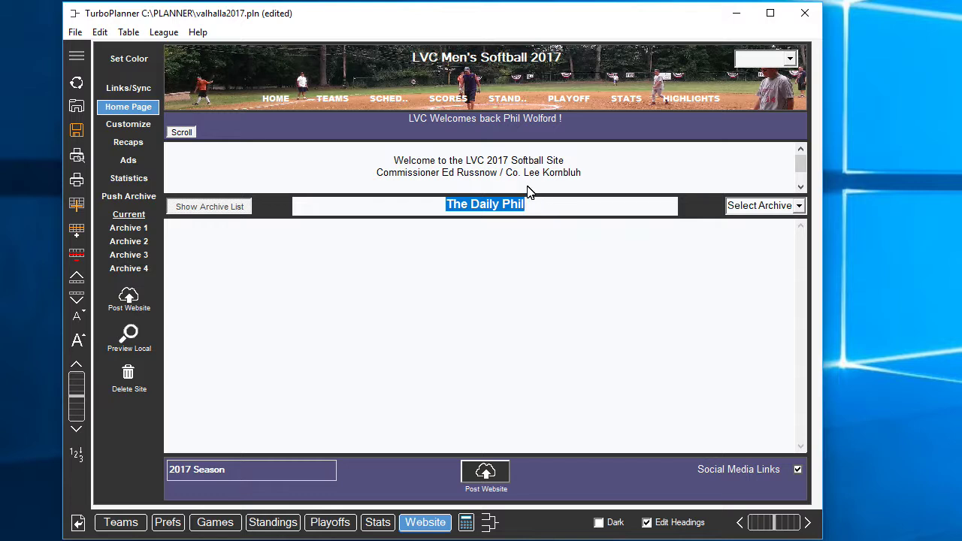
type("THis")
key("BackSpace")
type("is Weeks Headlines")
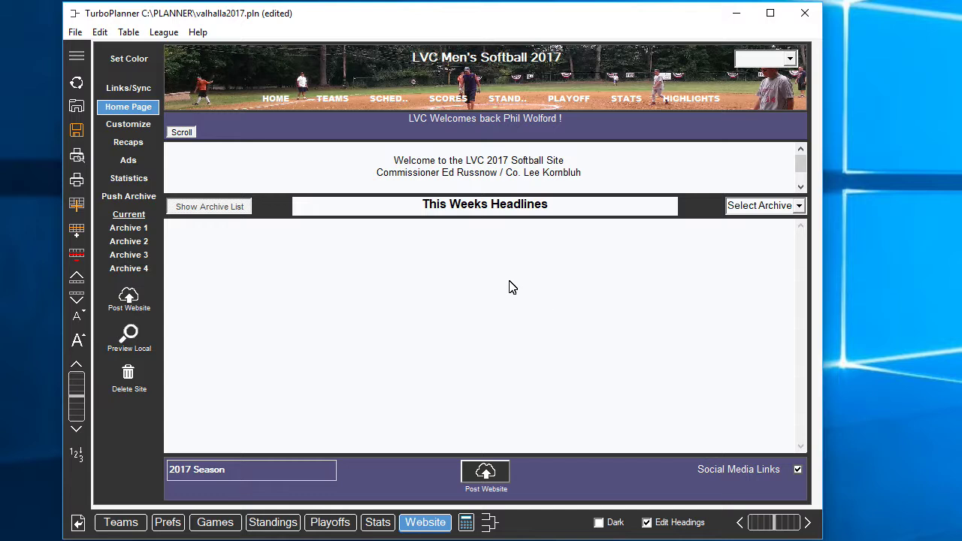
- Open the website customization settings, show the last 5 games in the score bar ticker, and toggle its team records off and back on
left_click(388, 246)
left_click(126, 125)
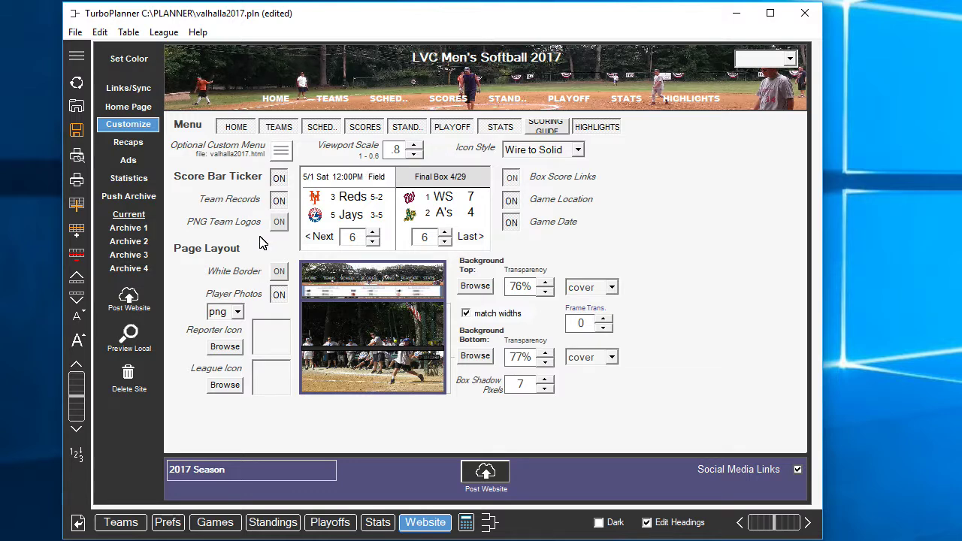
left_click(373, 242)
left_click(445, 242)
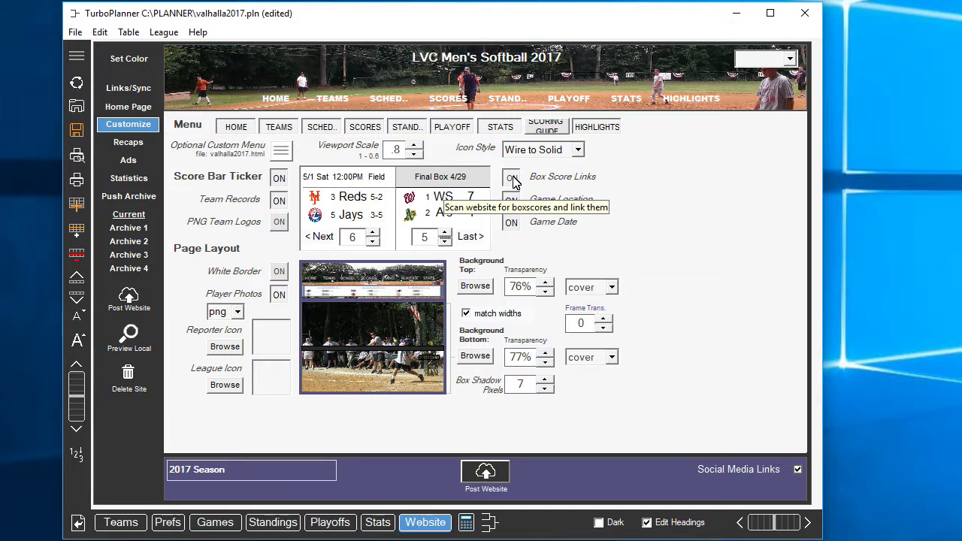
left_click(280, 202)
left_click(280, 202)
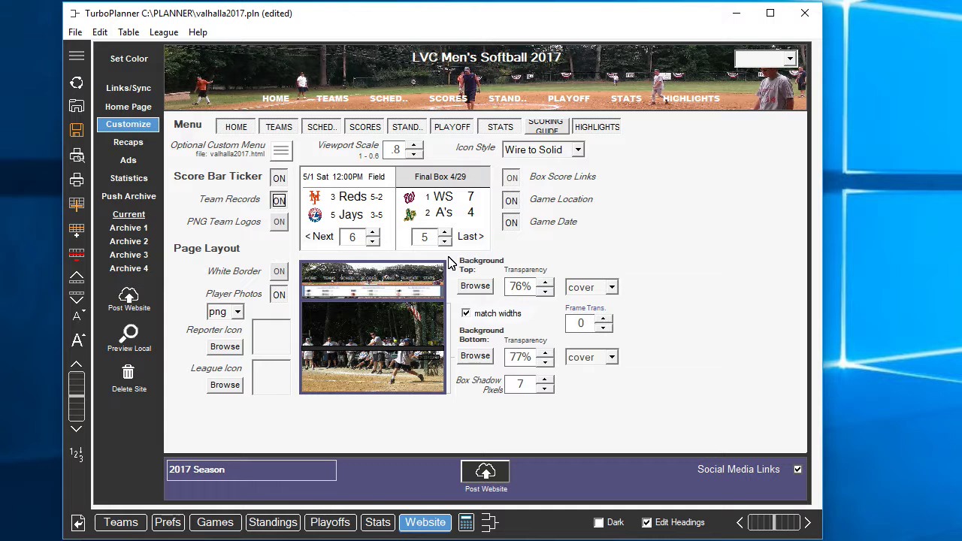
- Open the image browser for the top background, and set the website color to navy blue
left_click(475, 287)
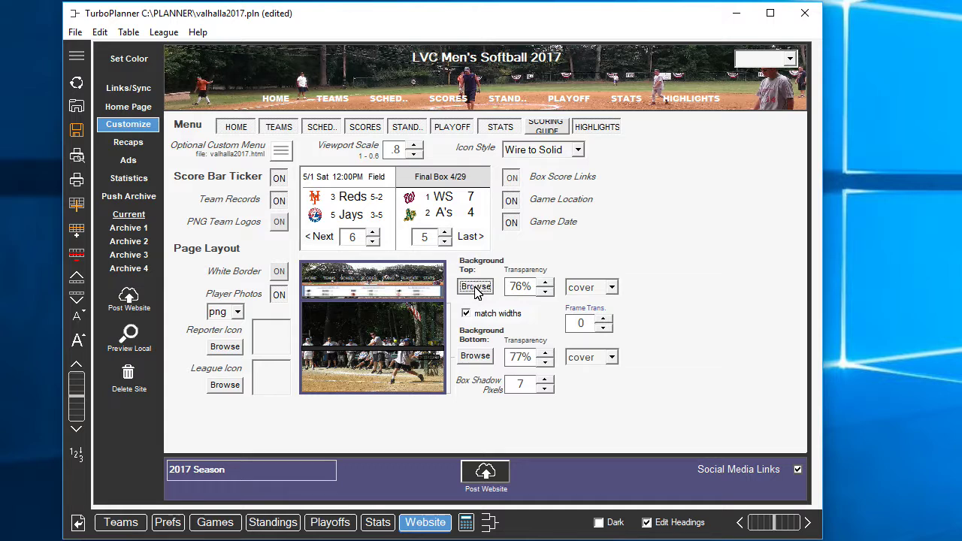
left_click(545, 236)
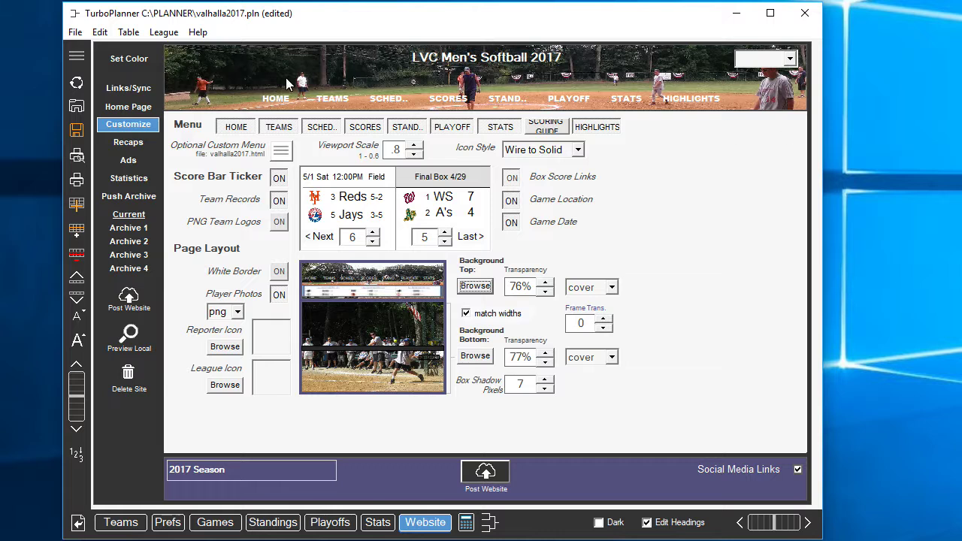
left_click(127, 59)
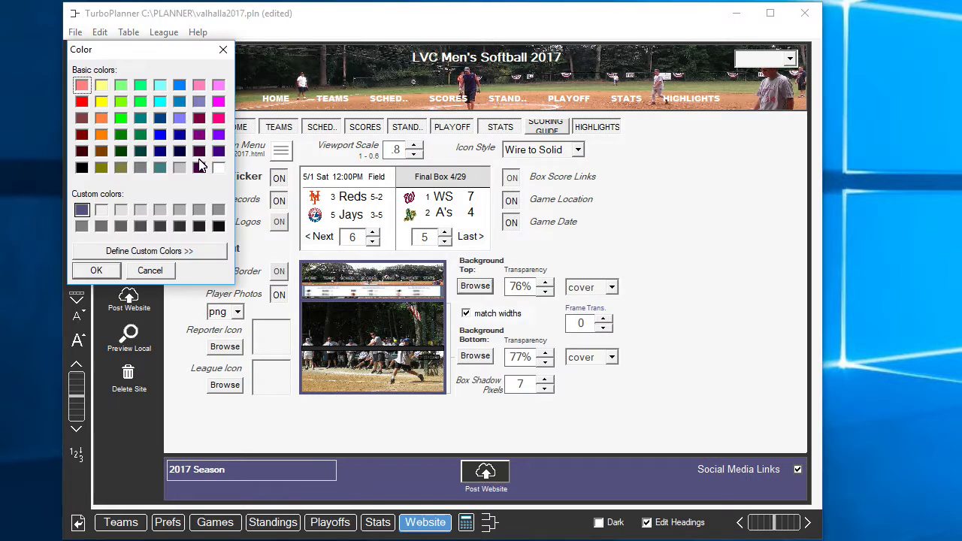
left_click(160, 151)
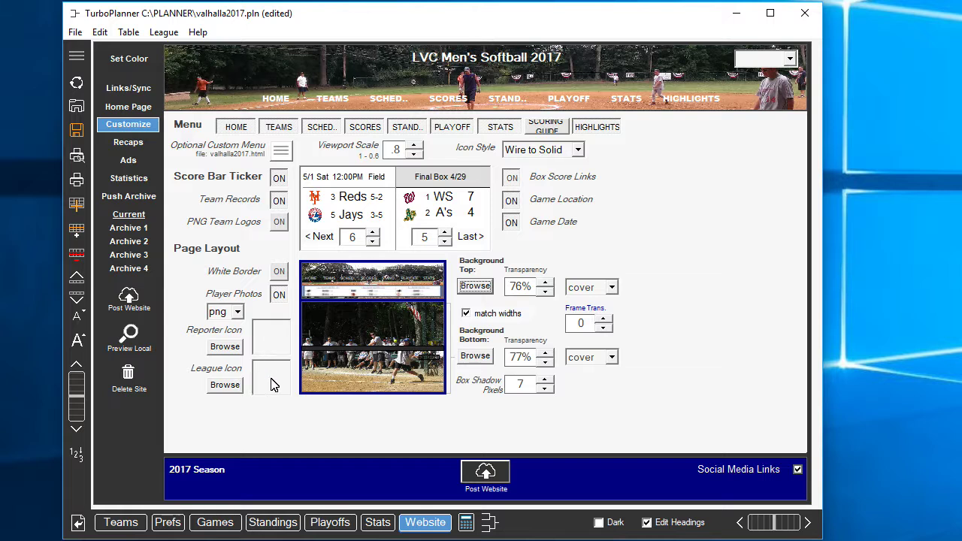
- Try turning player photos off and back on, and choose png as the photo format
left_click(278, 296)
left_click(278, 297)
left_click(237, 312)
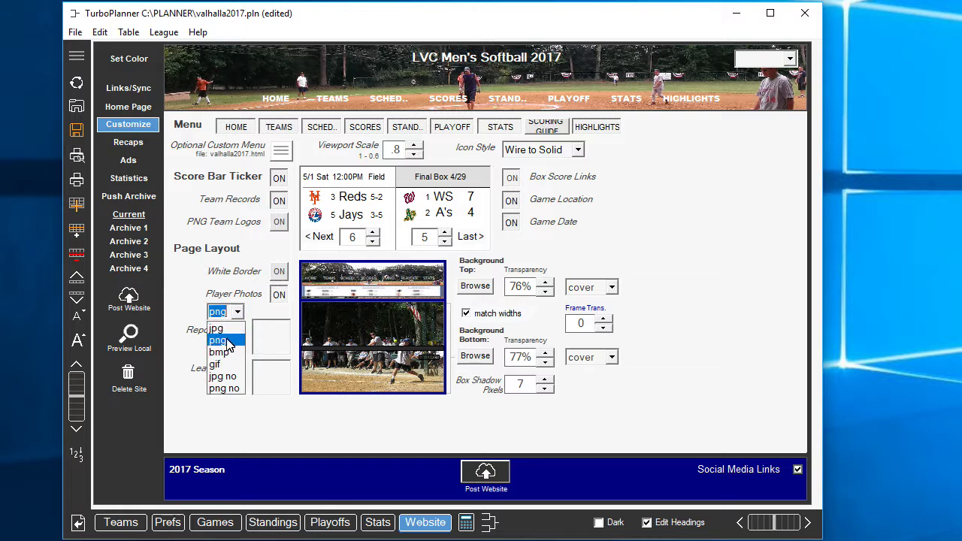
left_click(228, 344)
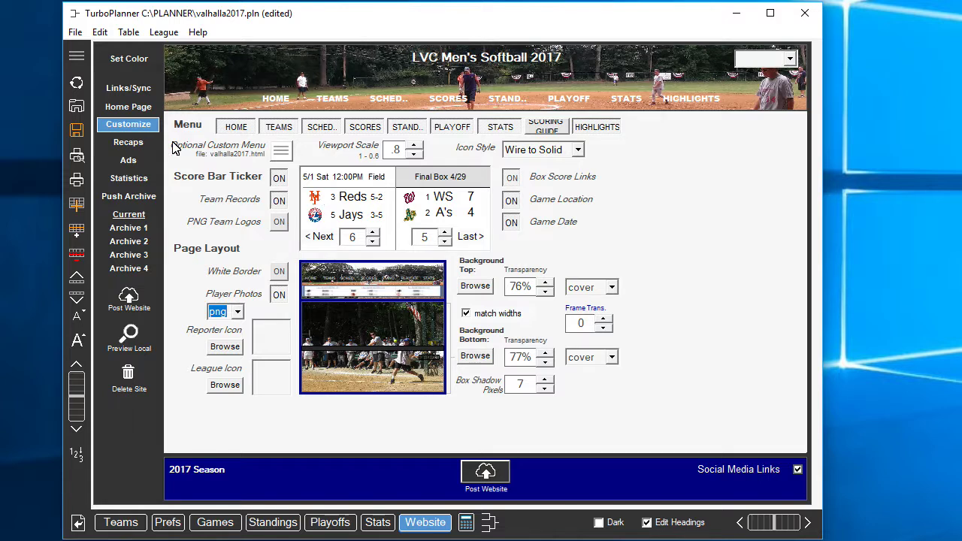
- View the team list, and try hiding the Teams and Playoff entries from the website menu before restoring both
left_click(141, 523)
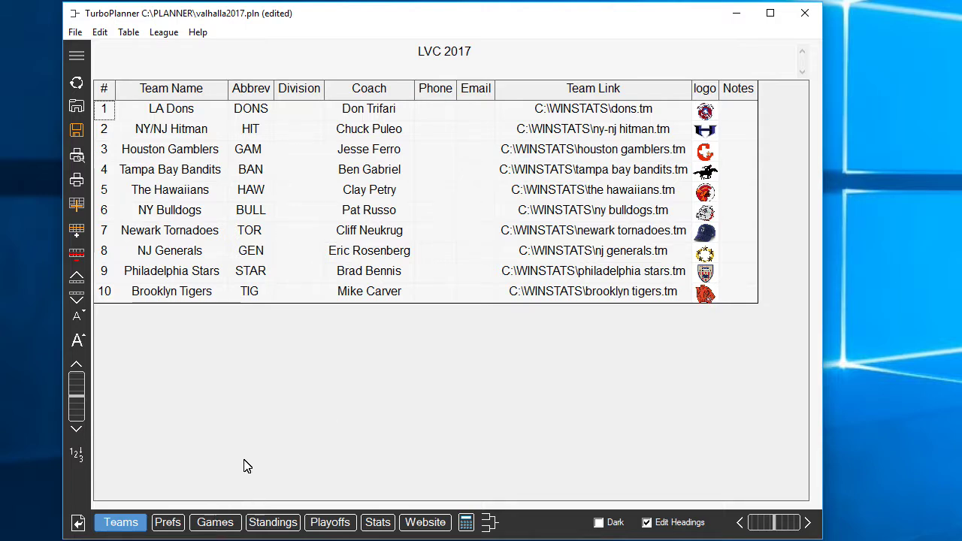
left_click(421, 526)
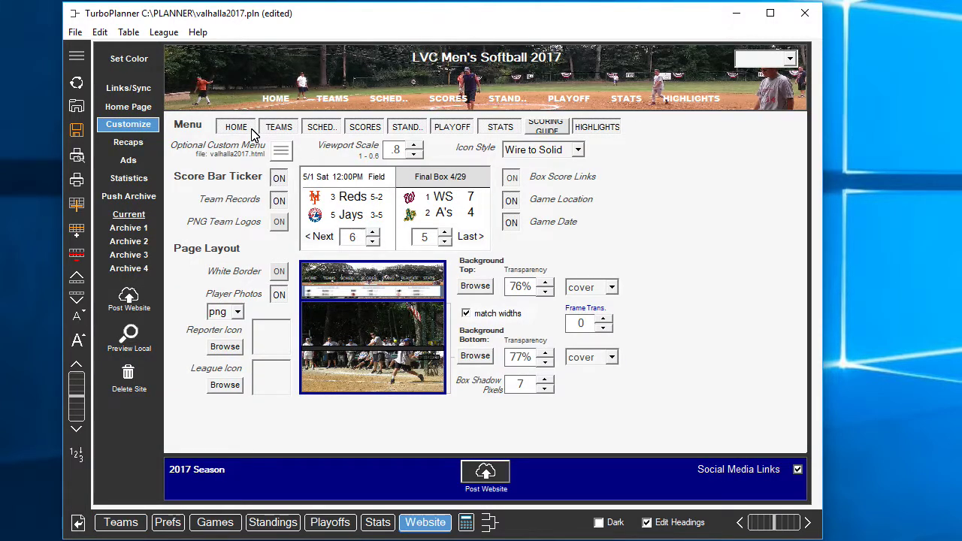
left_click(278, 128)
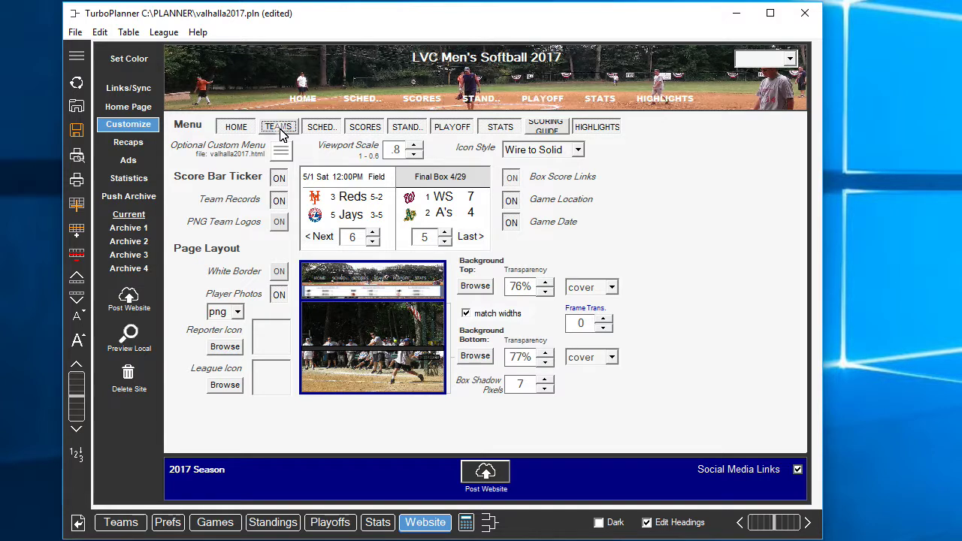
left_click(281, 132)
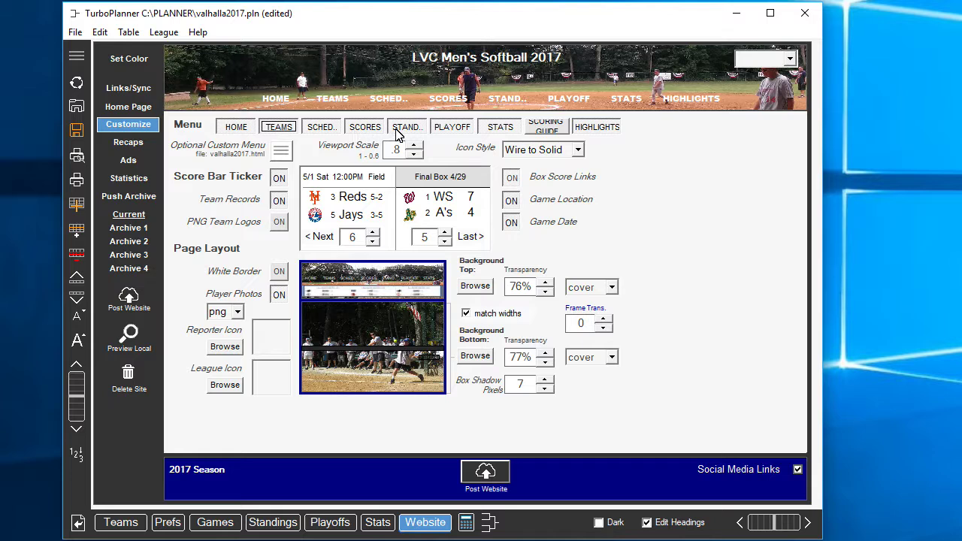
left_click(453, 129)
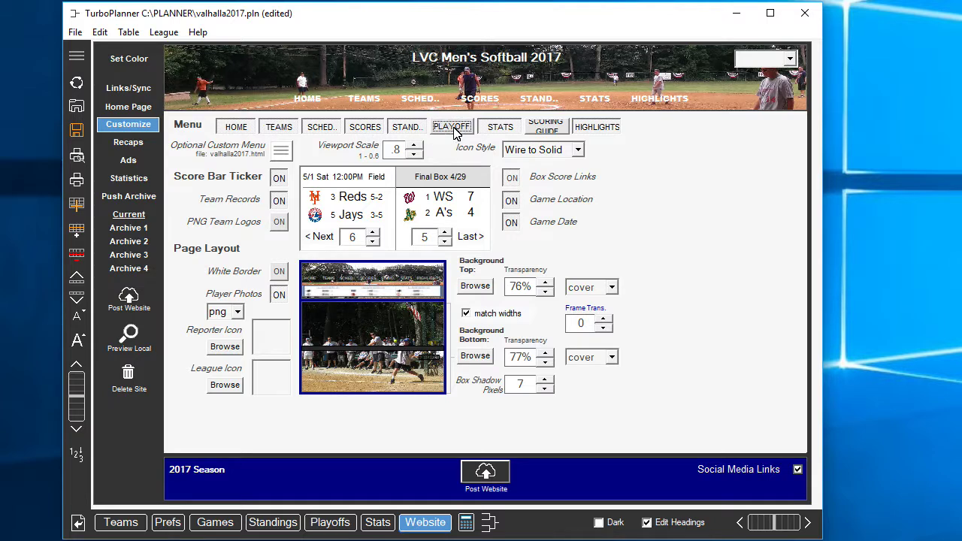
left_click(453, 129)
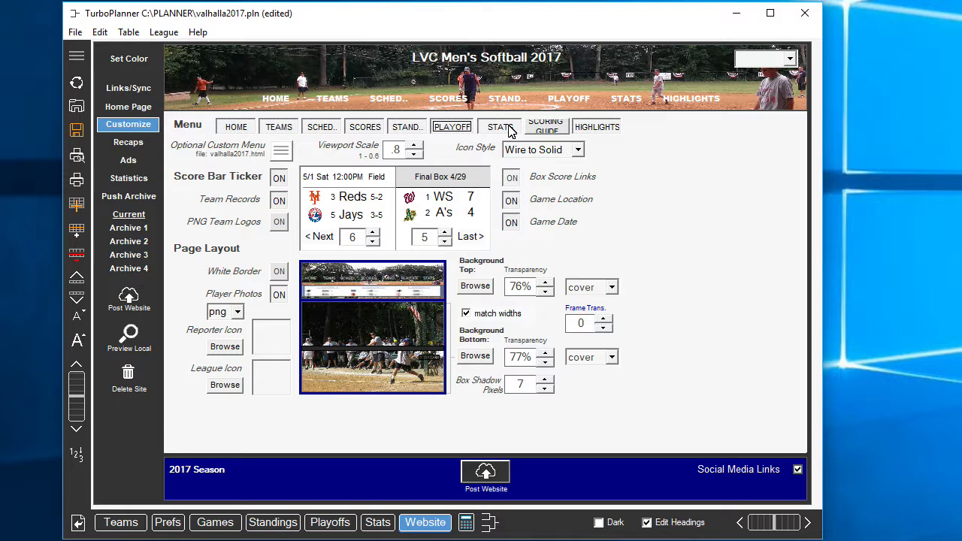
- Check the team links and logos in the team list, and open the website's player statistics settings
left_click(119, 522)
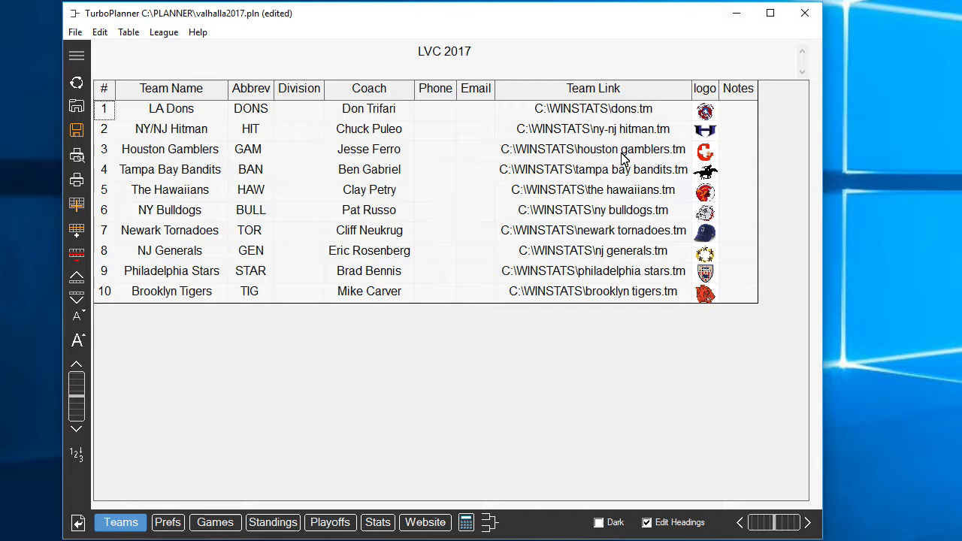
left_click(420, 526)
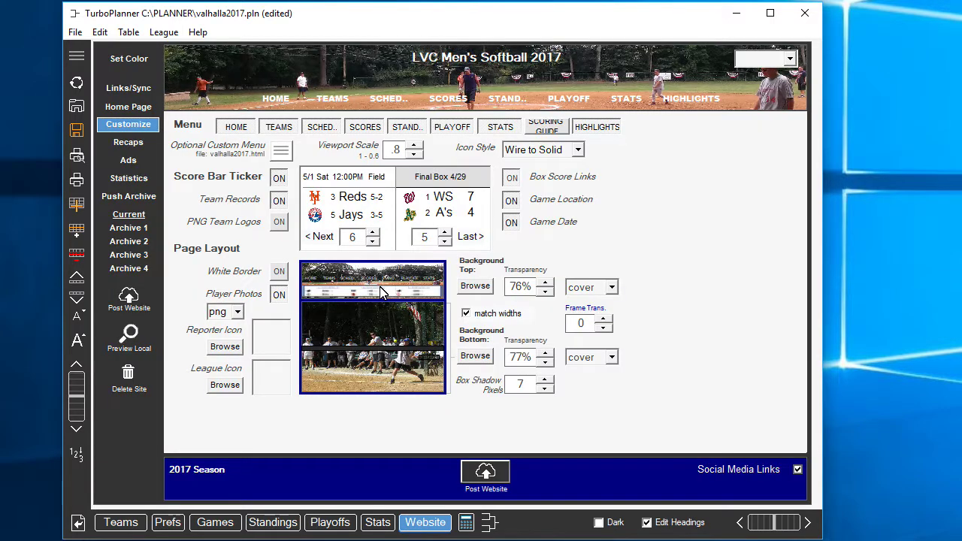
left_click(128, 181)
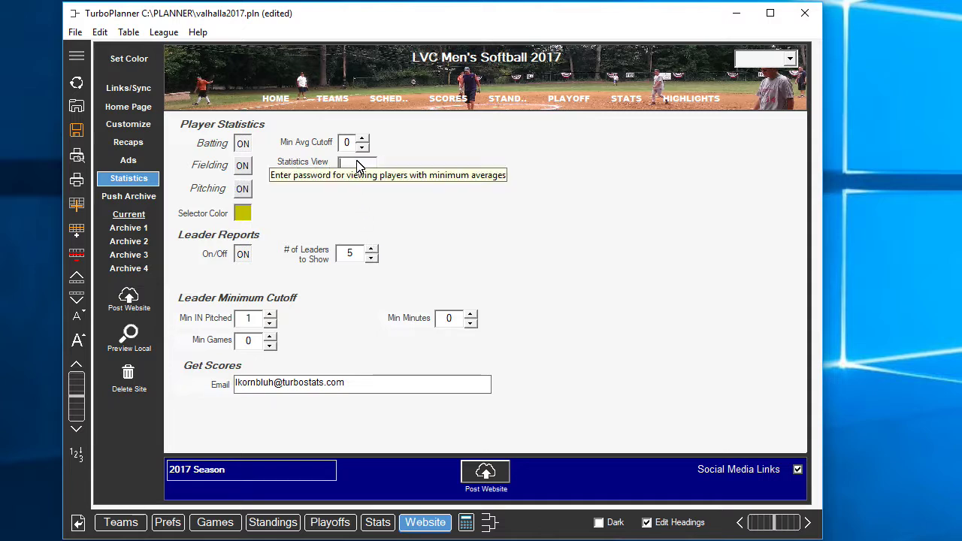
- In the recaps, caption the first photo "Bears win opener" and copy the third photo with its caption into the fourth slot
left_click(129, 145)
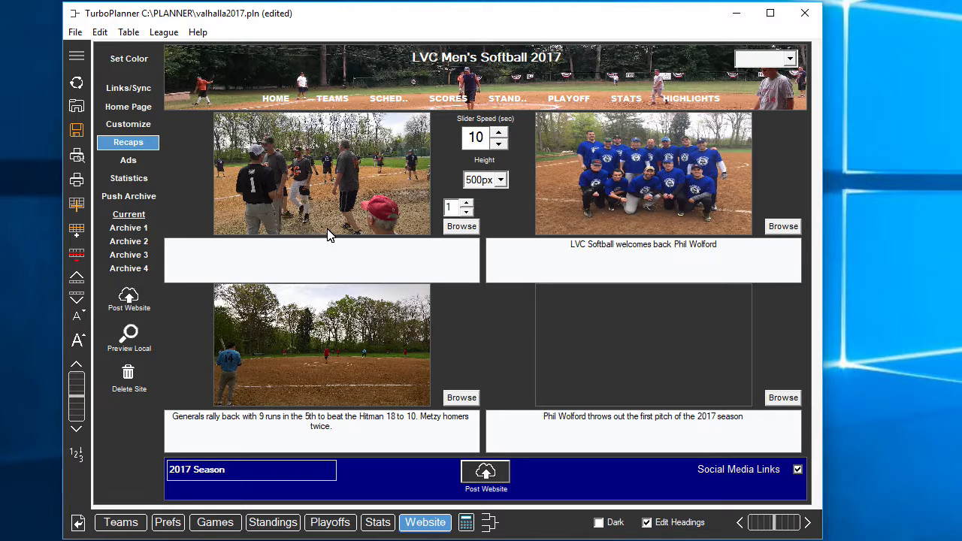
type("Bears win opener")
left_click(320, 323)
left_click(453, 233)
left_click(590, 329)
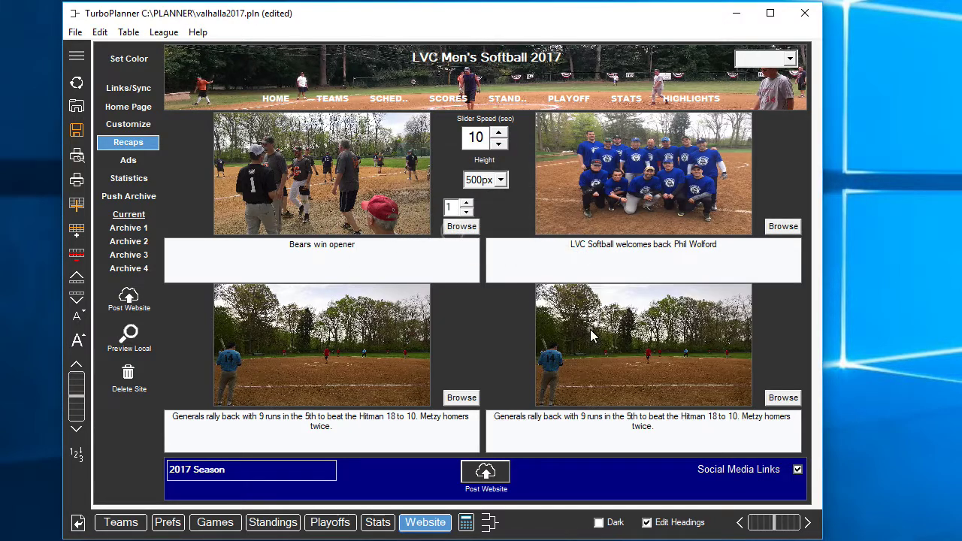
- Copy the second recap photo and caption into the third slot, and the first photo and caption into the second
left_click(613, 202)
left_click(480, 230)
left_click(340, 325)
left_click(327, 185)
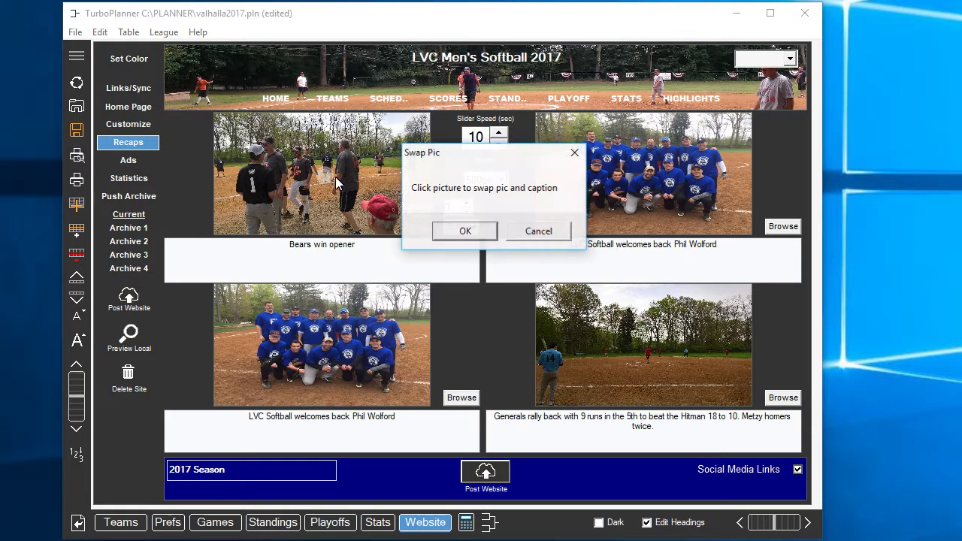
left_click(452, 234)
left_click(596, 185)
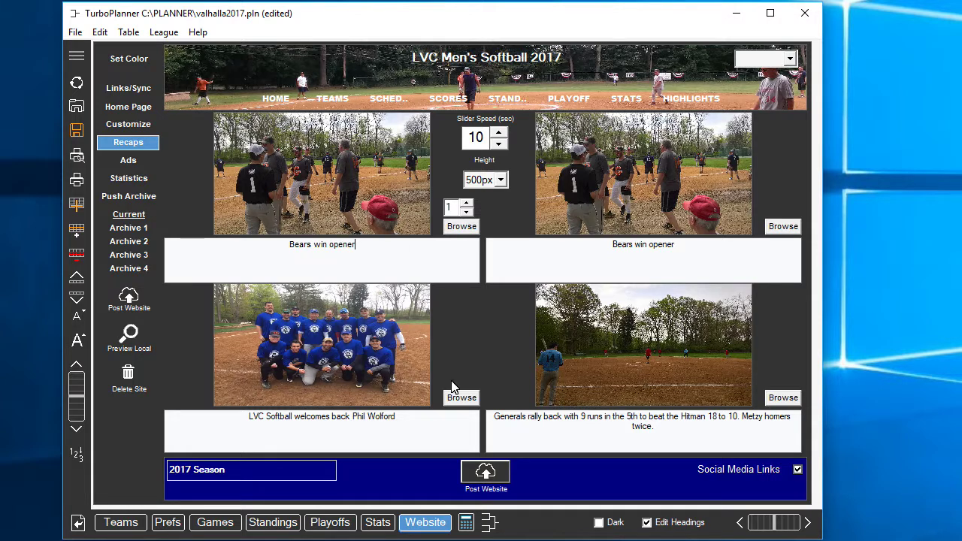
left_click(485, 472)
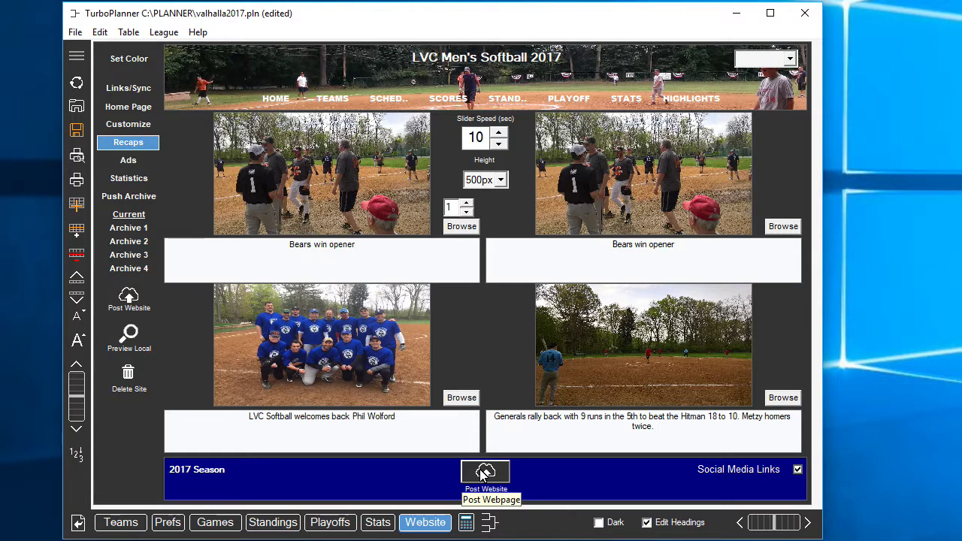
left_click(248, 273)
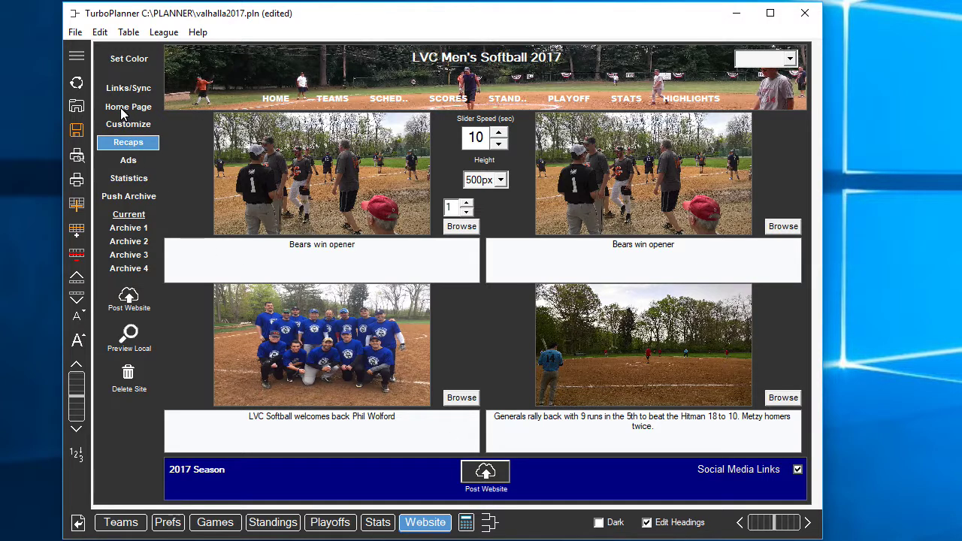
- Examine the past season menu in the links and sync settings, including the empty row for another year and page name
left_click(790, 60)
left_click(790, 60)
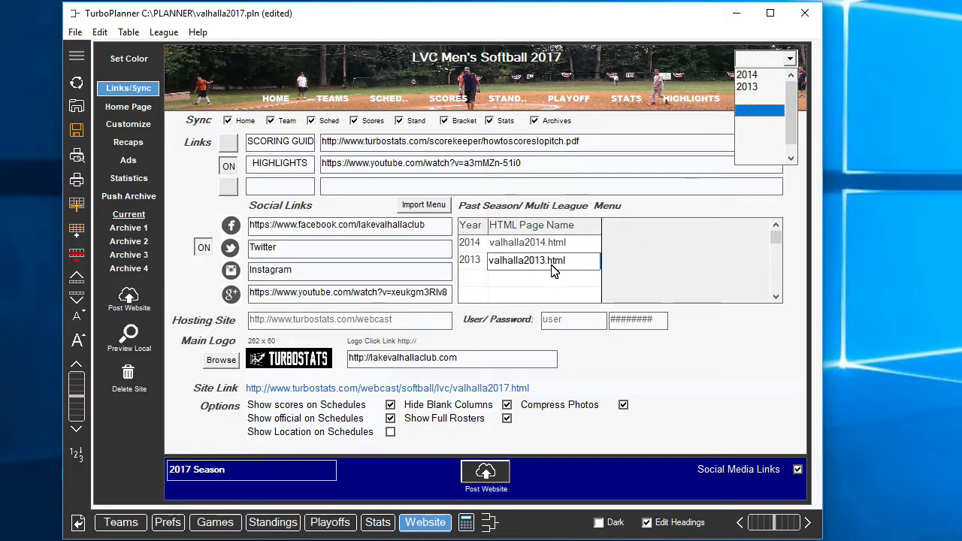
left_click(531, 281)
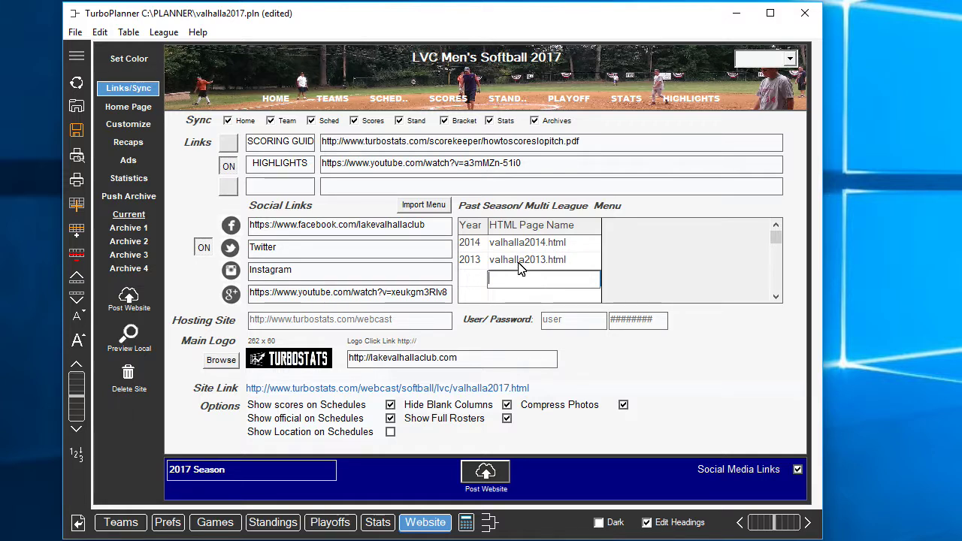
left_click(475, 279)
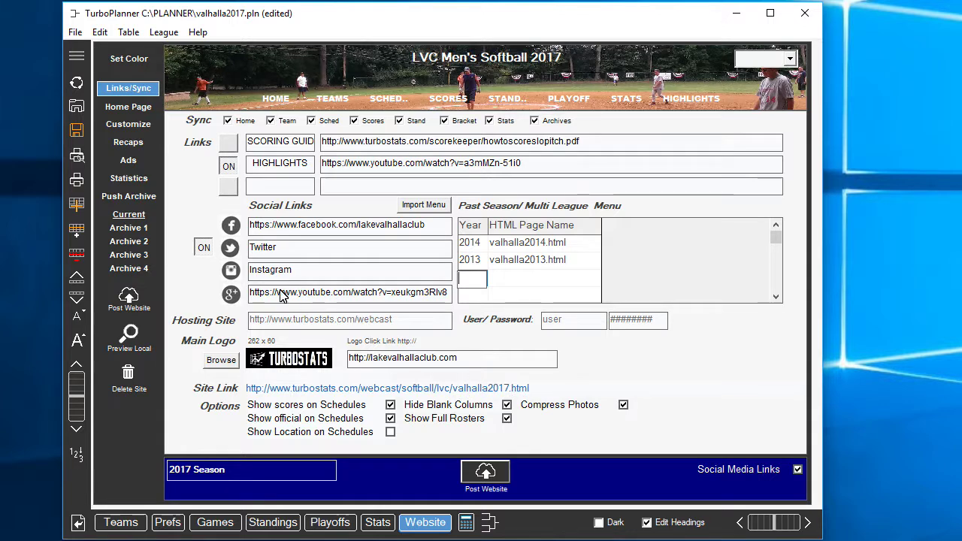
- Try switching the white border and player photos in the website's page layout, and restore both settings
left_click(126, 125)
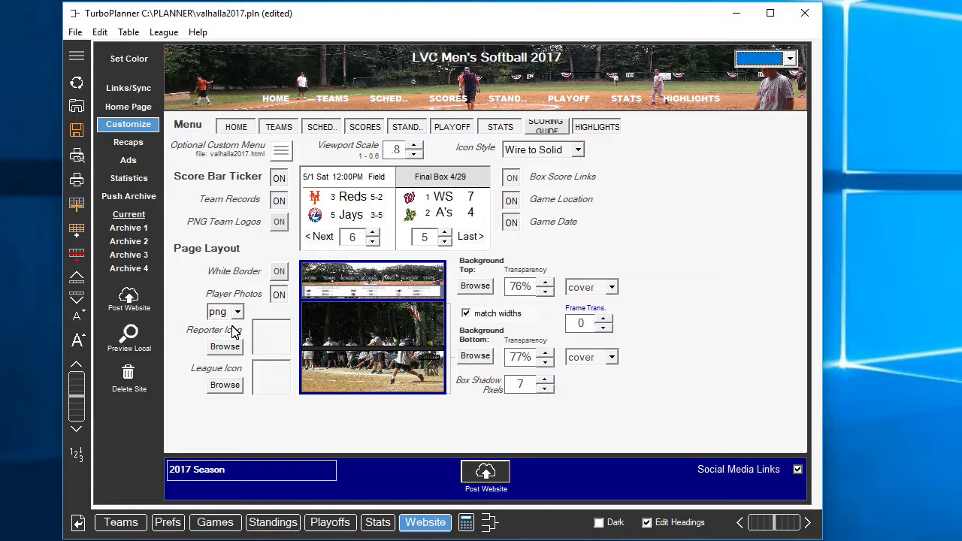
left_click(279, 271)
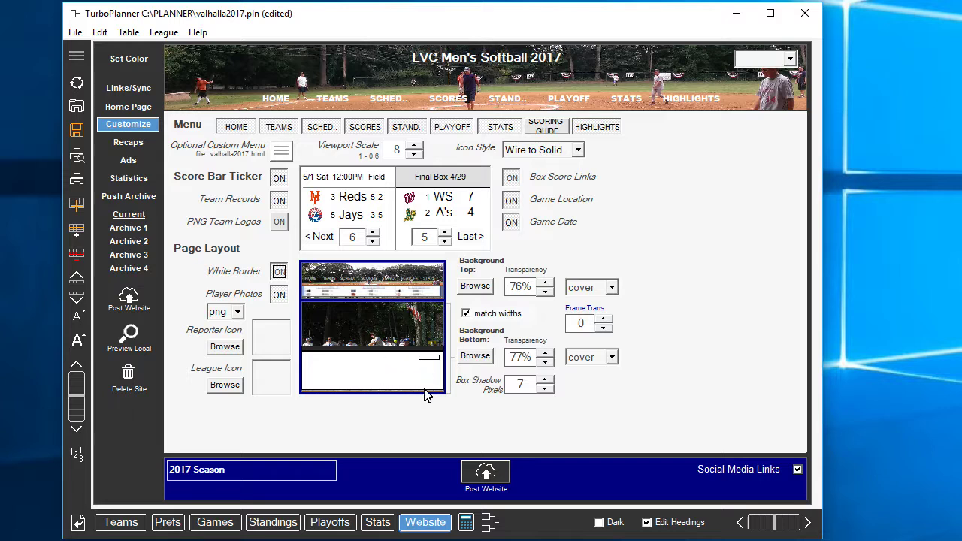
left_click(279, 296)
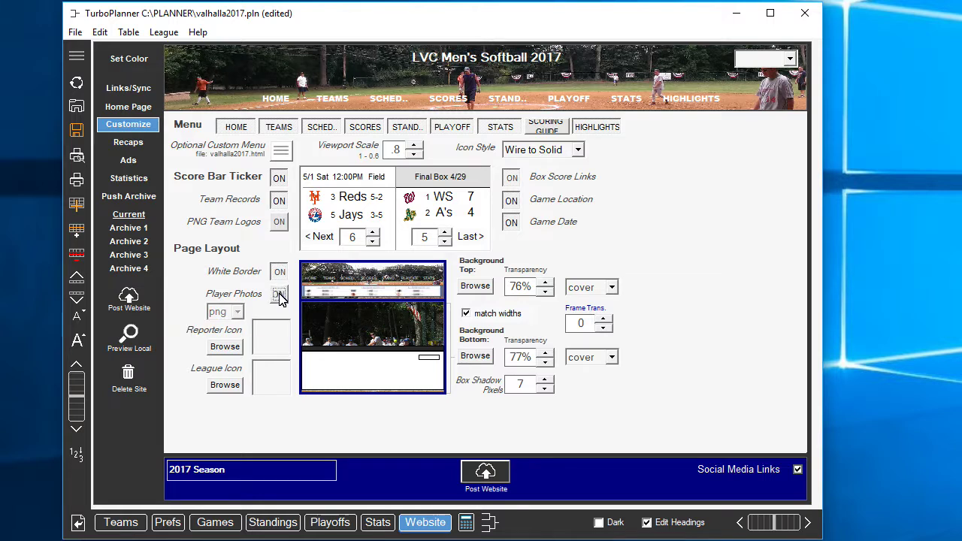
left_click(279, 296)
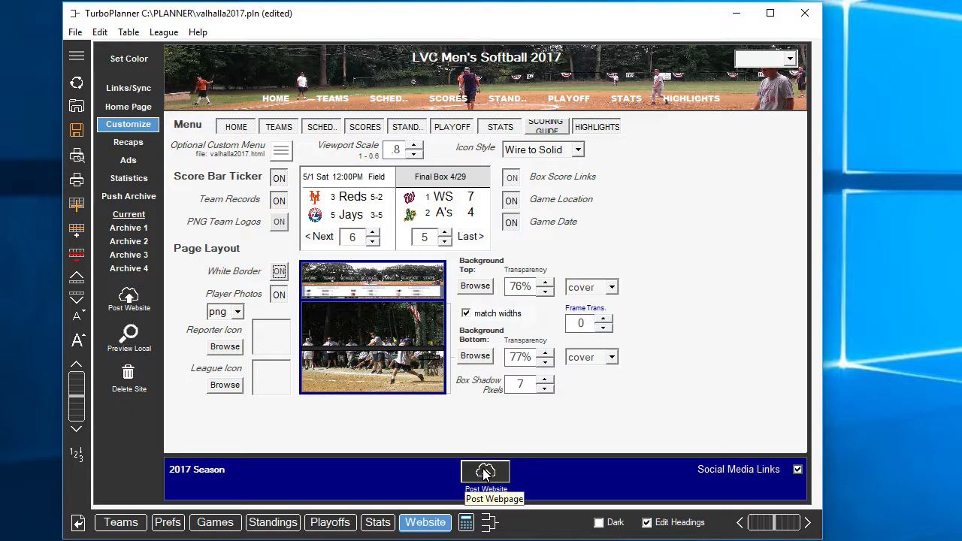
- Switch to the league website in the browser and narrow the window to phone width to preview the mobile layout
left_click(740, 17)
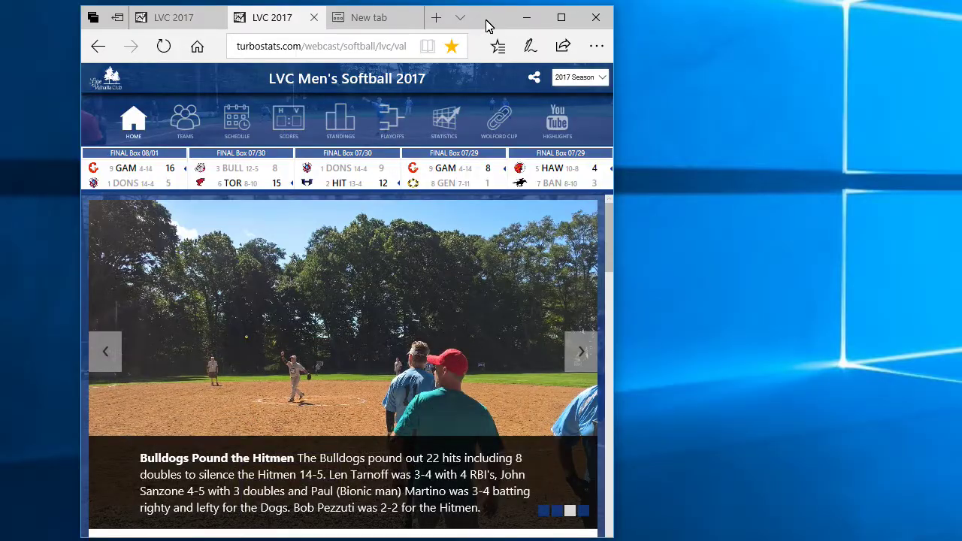
left_click_drag(485, 27, 496, 25)
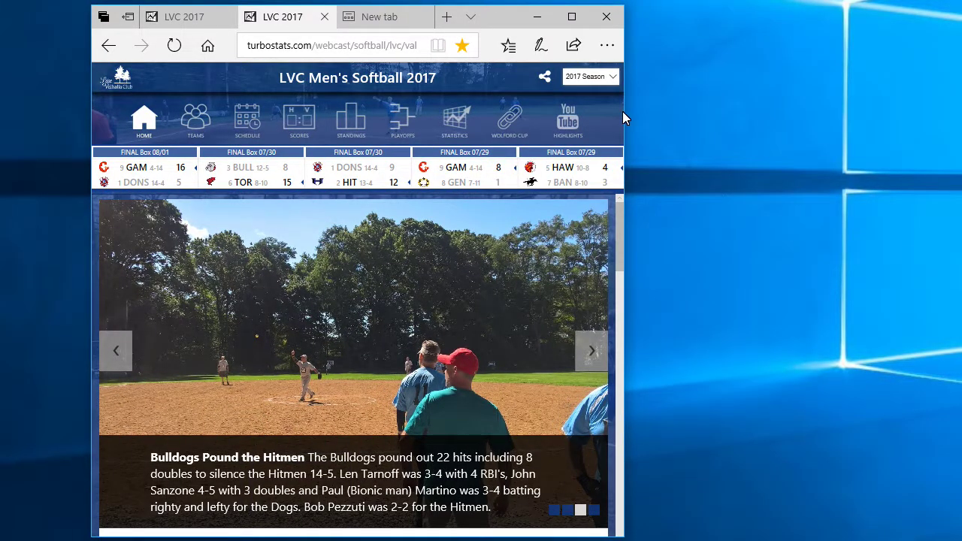
left_click_drag(625, 121, 206, 116)
left_click_drag(358, 121, 371, 140)
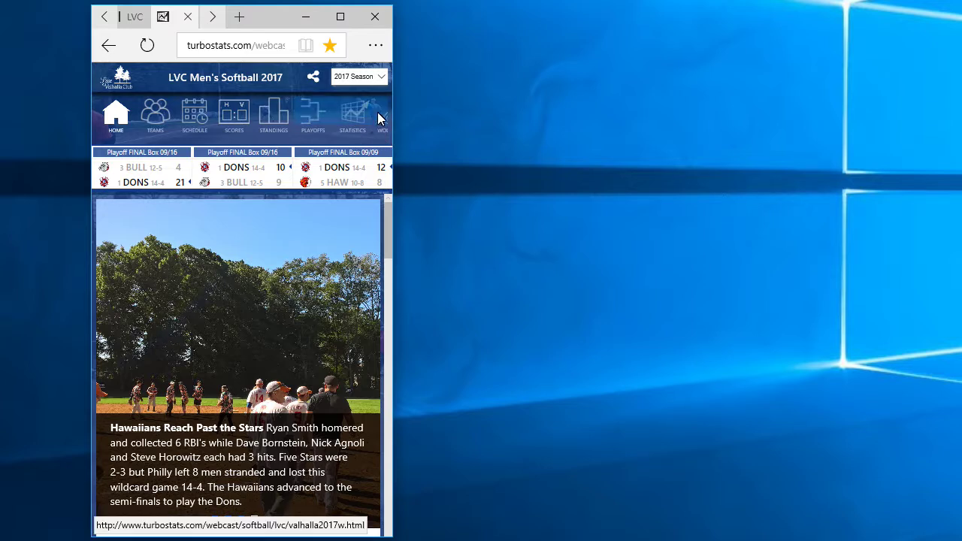
right_click(343, 139)
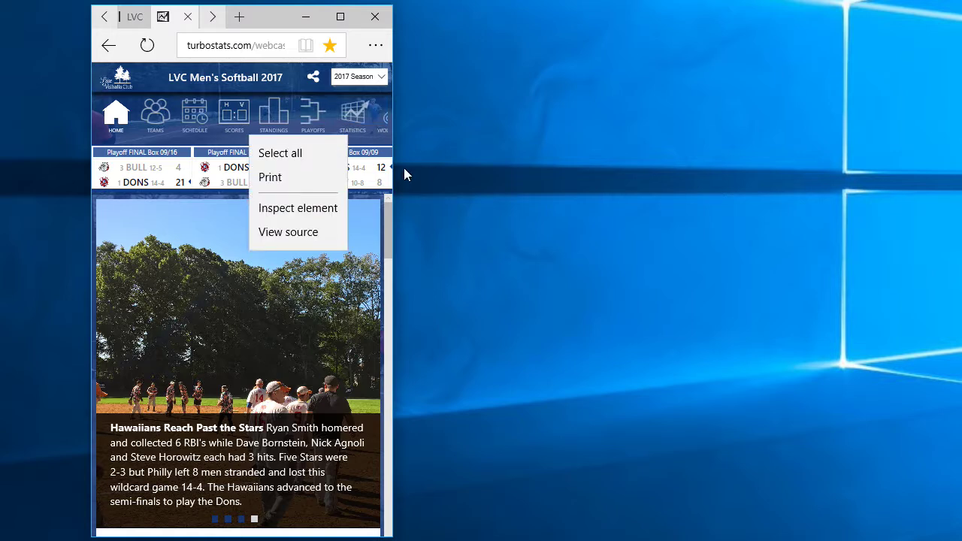
- Open the league's statistics page and widen the browser window from phone width to desktop width
left_click(358, 123)
left_click(357, 121)
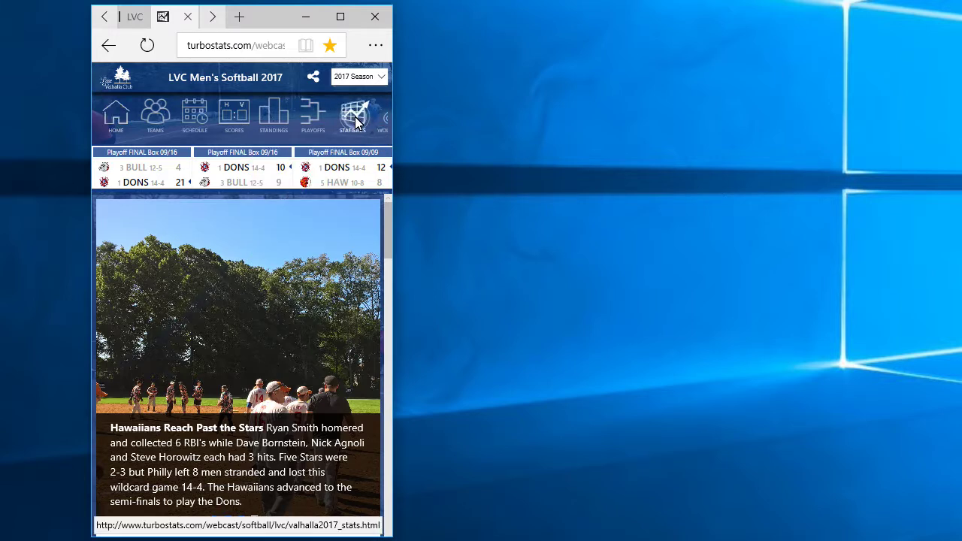
left_click_drag(393, 165, 792, 168)
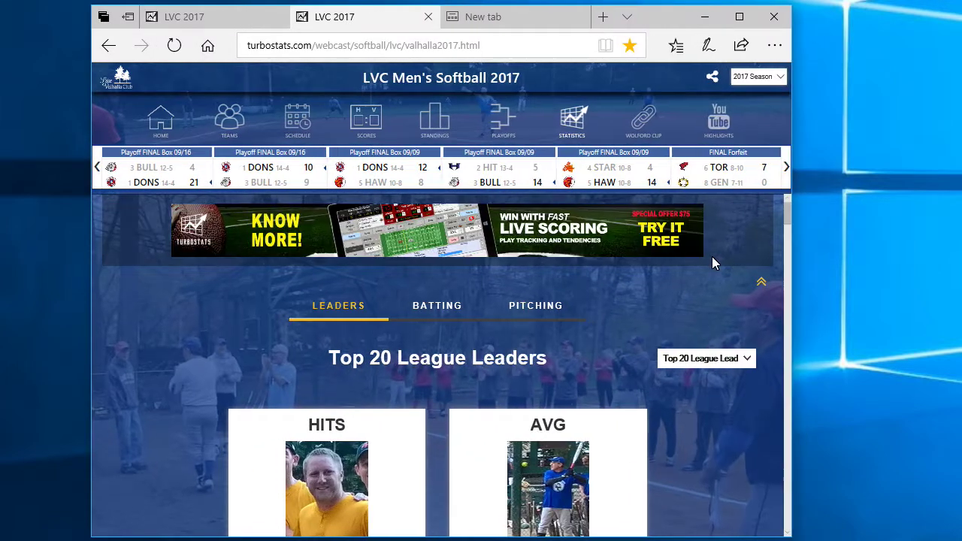
- Filter the league leaders to Batting, and sort the full League Batting table by AVG
left_click(748, 359)
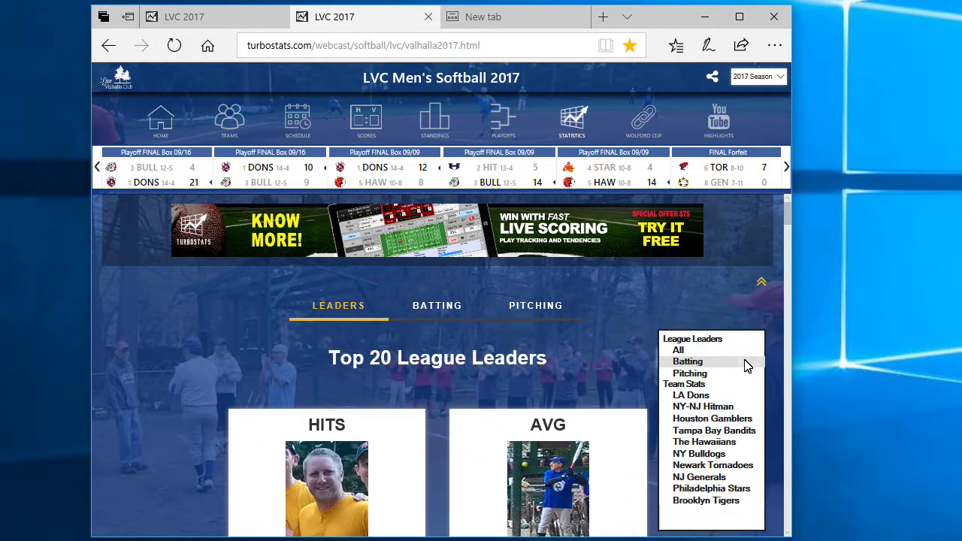
left_click(700, 362)
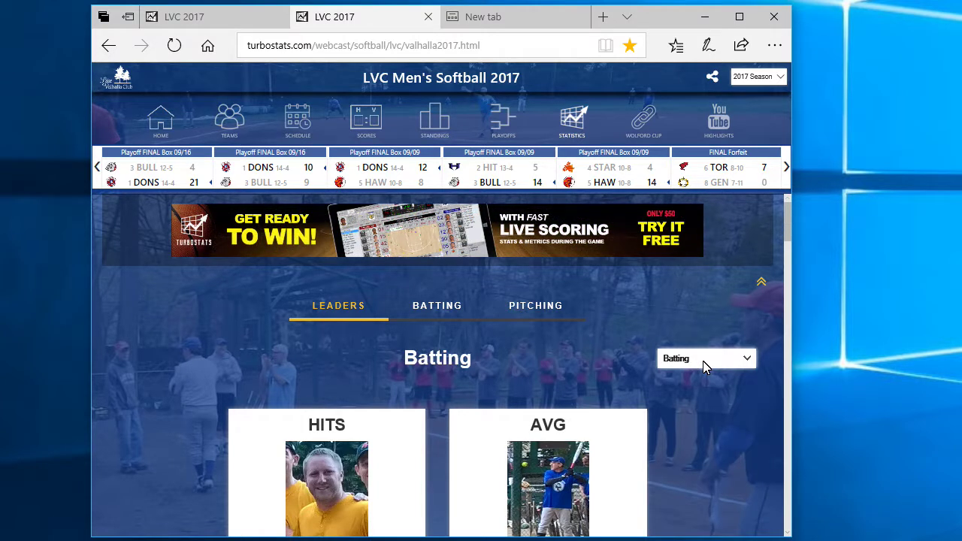
left_click(436, 309)
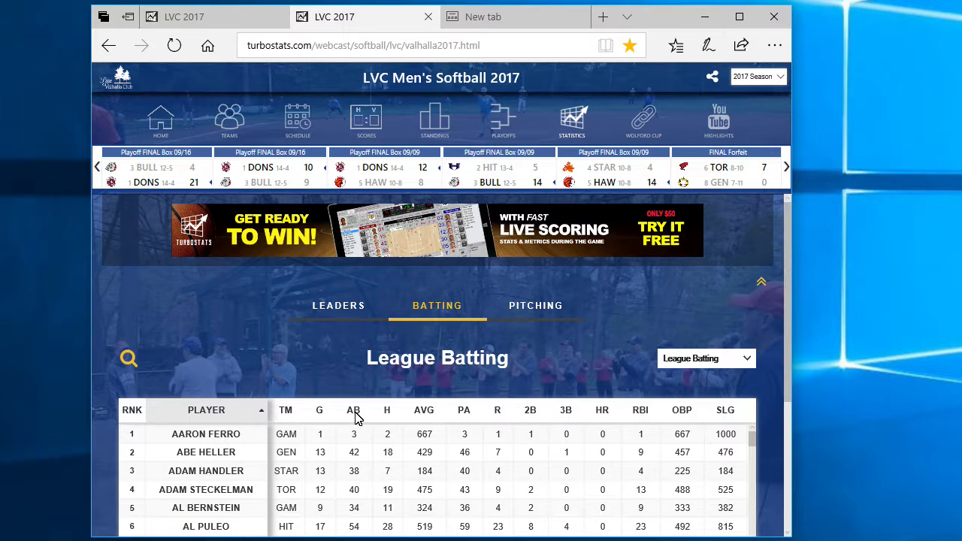
left_click(421, 416)
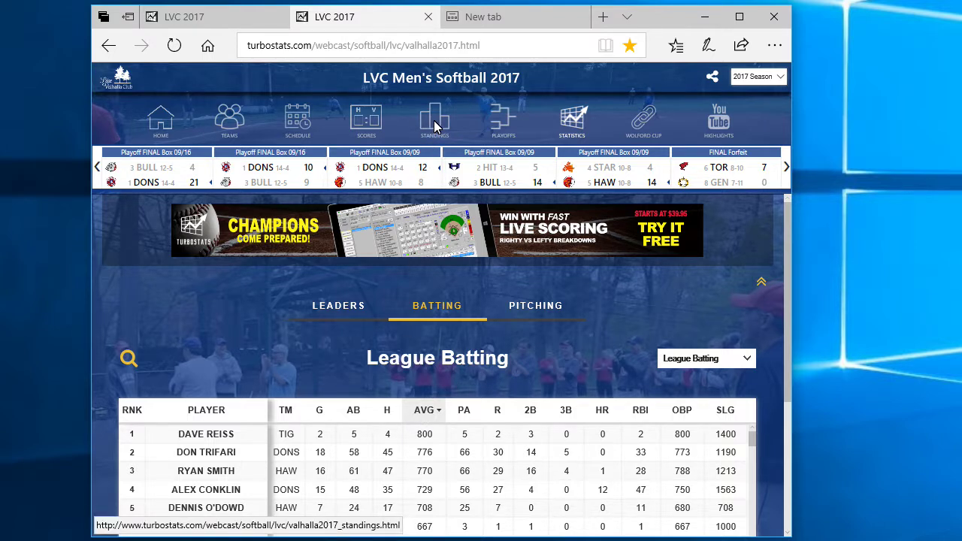
- View the LA Dons' team site from the league's teams list, and return to the league site
left_click(229, 120)
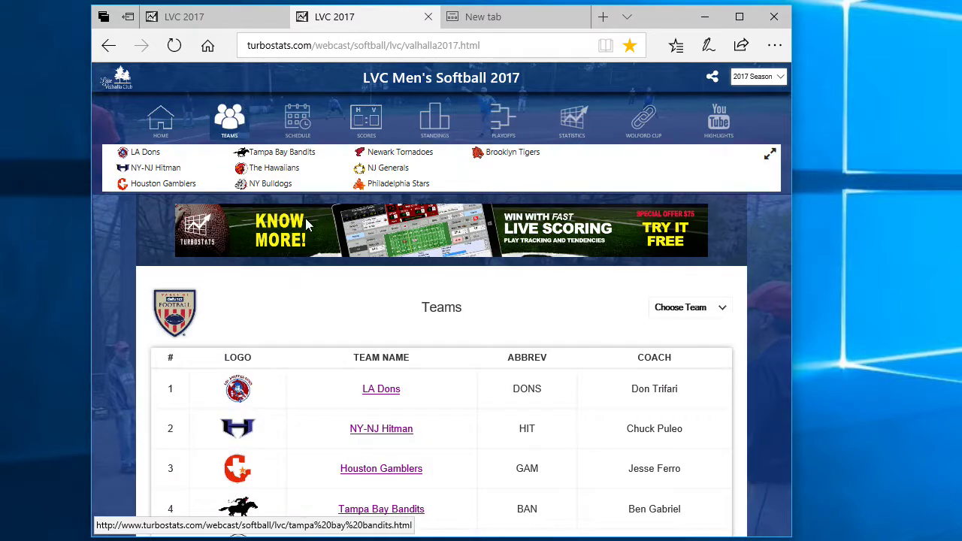
left_click(384, 398)
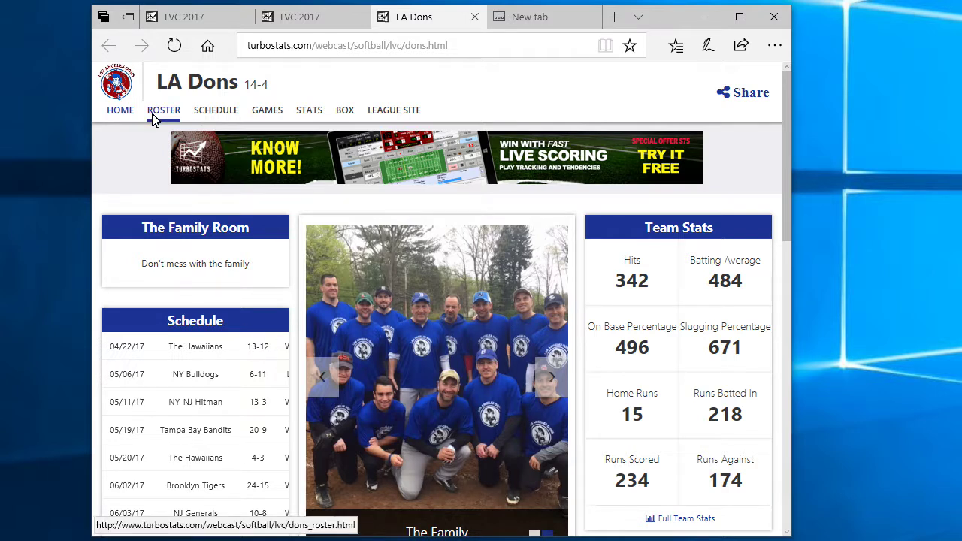
left_click(399, 114)
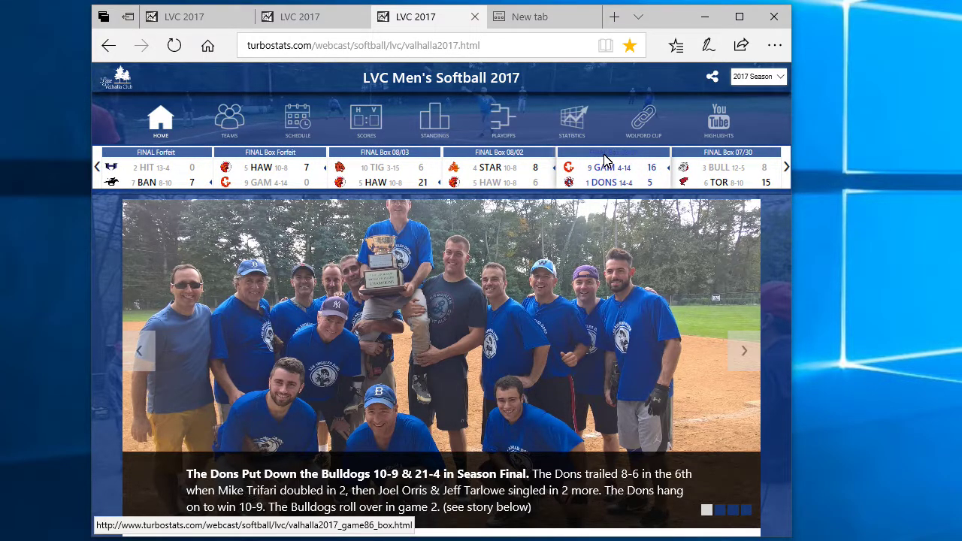
- Examine the box score of the 08/01 game between the Dons and the Gamblers, and view its scoresheet before closing it
left_click(608, 159)
scroll(606, 378, "down", 4)
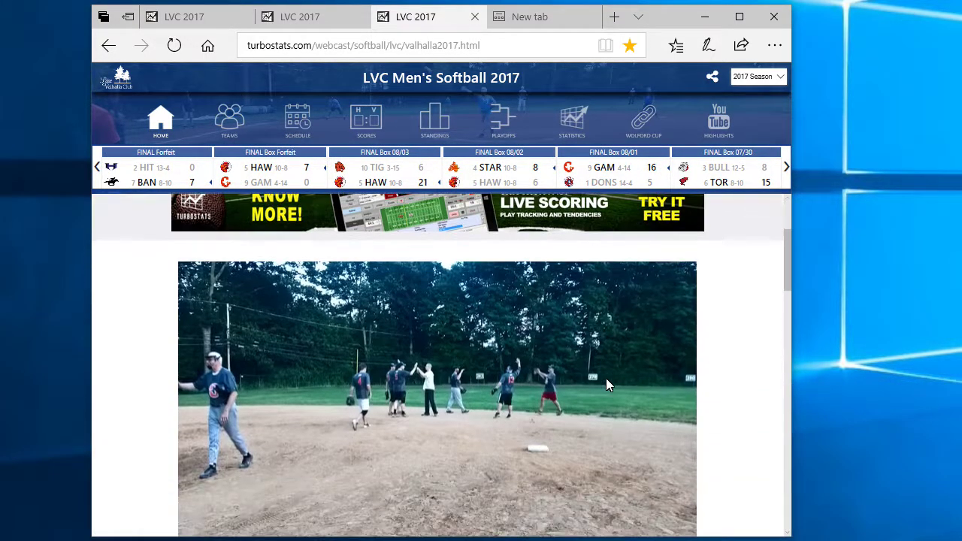
scroll(610, 380, "down", 13)
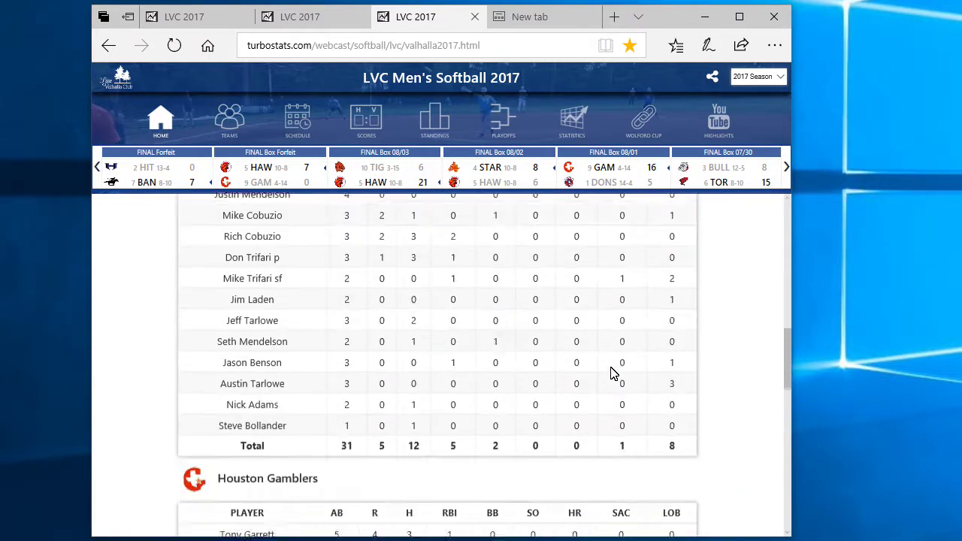
scroll(610, 369, "down", 3)
scroll(615, 361, "up", 15)
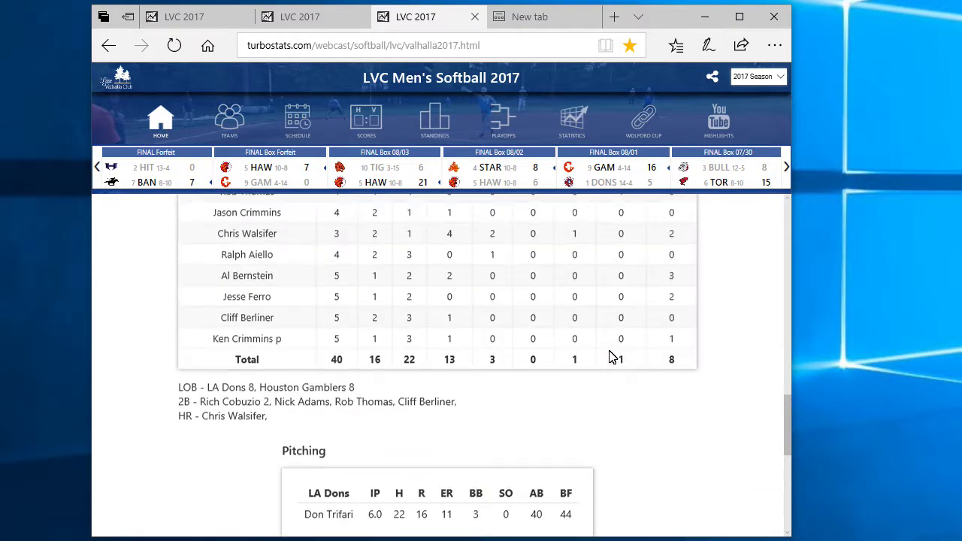
scroll(613, 312, "up", 5)
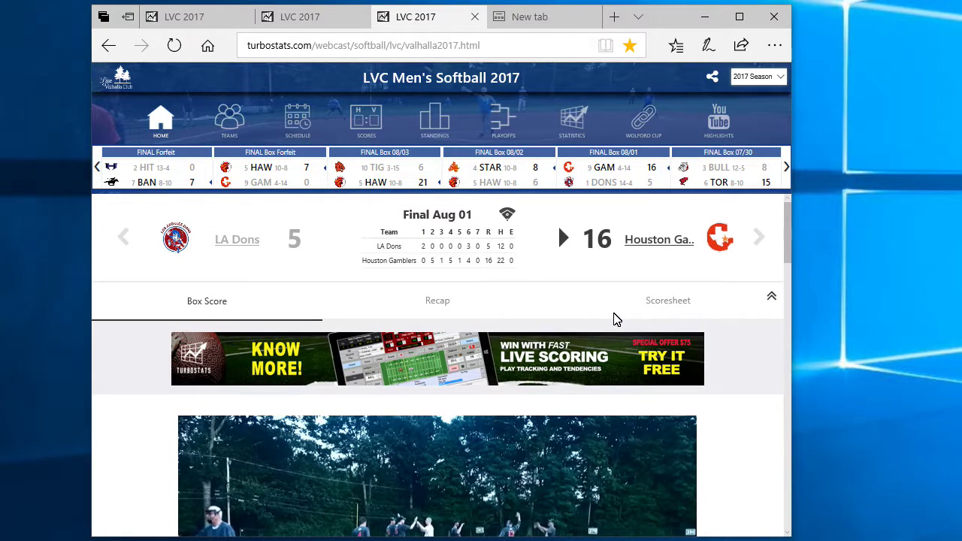
left_click(661, 307)
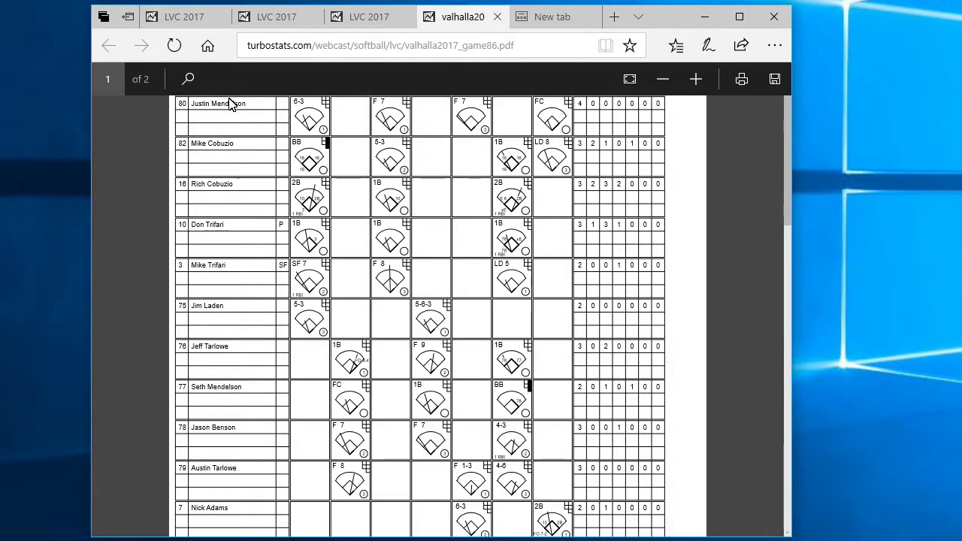
left_click(497, 17)
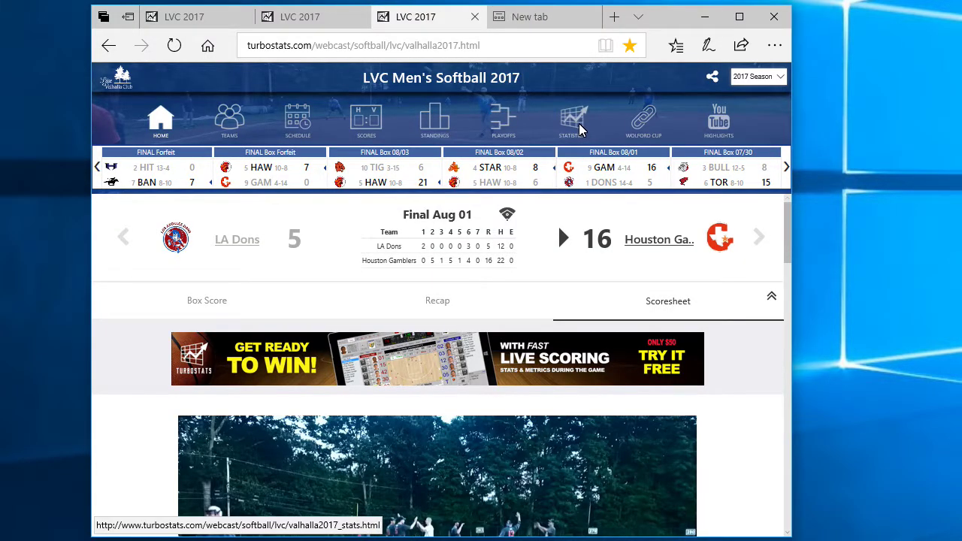
- Browse the league site's playoffs, standings and schedule pages
left_click(503, 121)
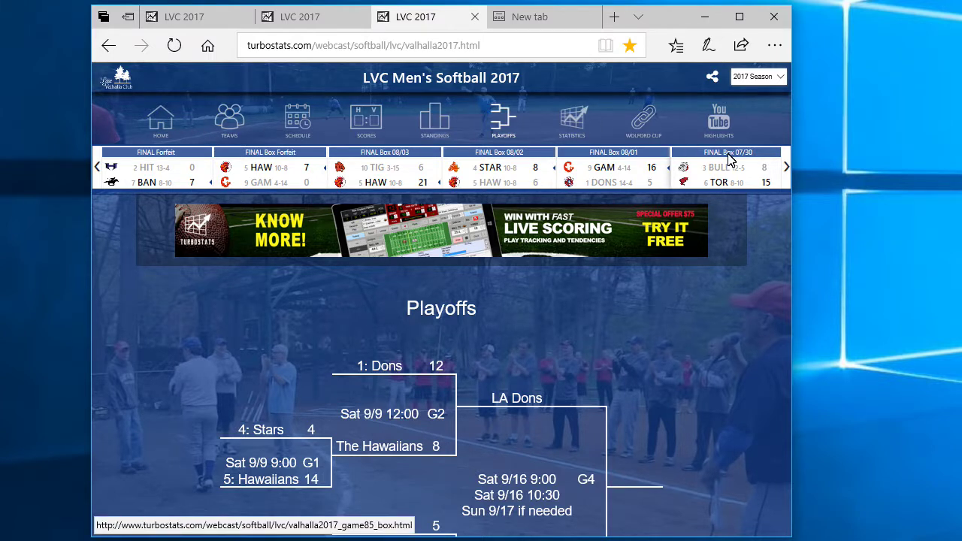
left_click(436, 124)
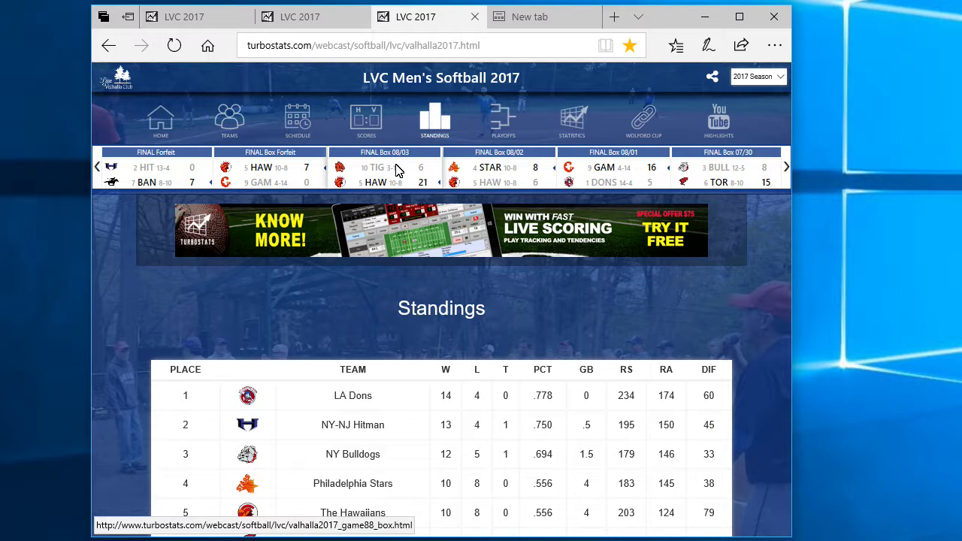
left_click(301, 123)
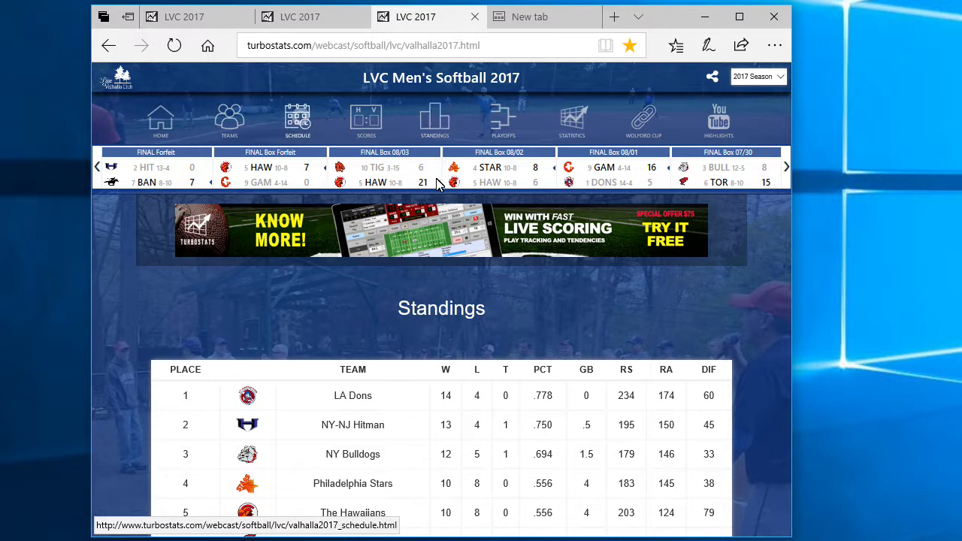